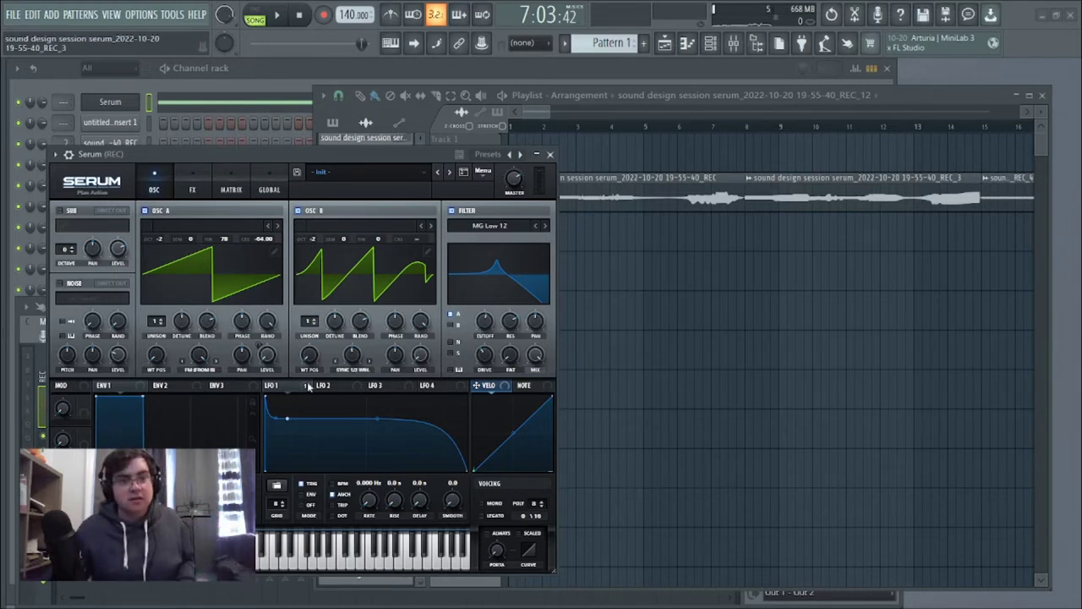
# Show Serum's effects rack and look through the playlist's recorded audio as far as about bar 248
pyautogui.click(190, 189)
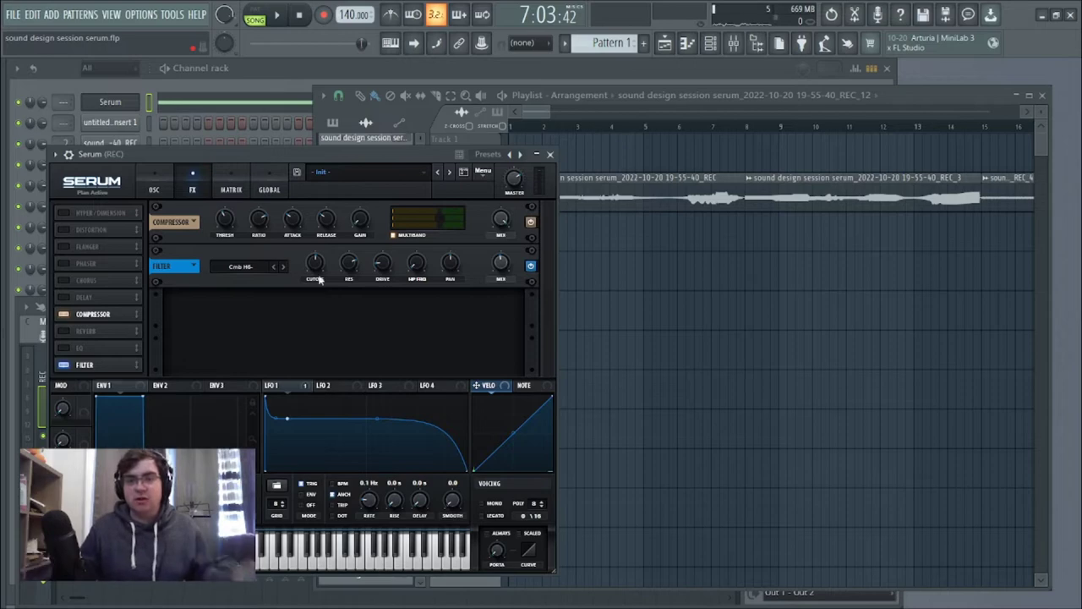
pyautogui.click(887, 101)
pyautogui.moveTo(536, 114); pyautogui.dragTo(961, 109)
pyautogui.moveTo(744, 121); pyautogui.dragTo(781, 126)
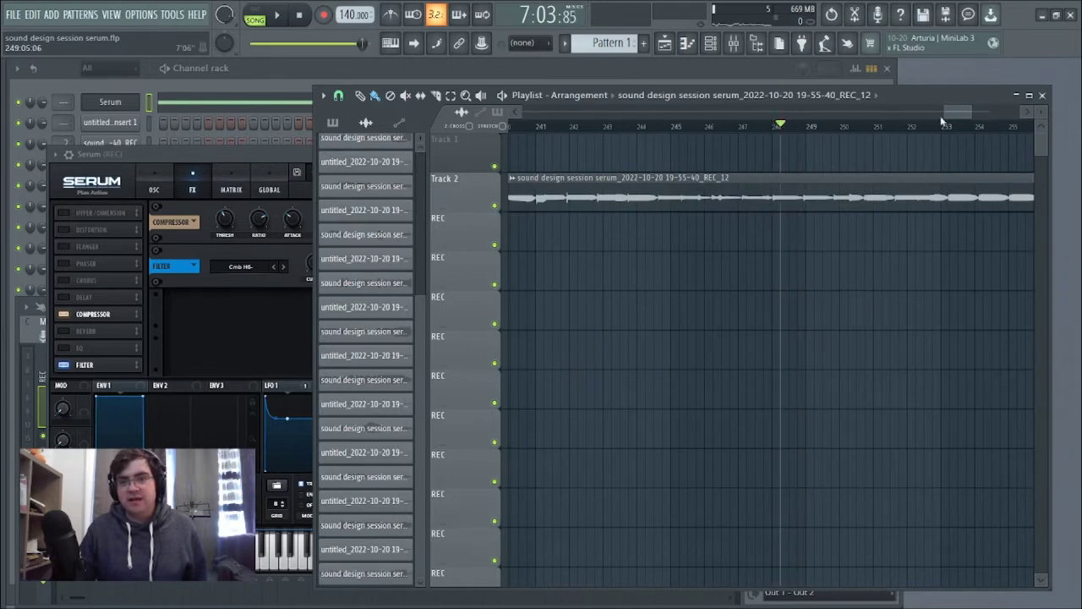
pyautogui.moveTo(968, 113); pyautogui.dragTo(516, 110)
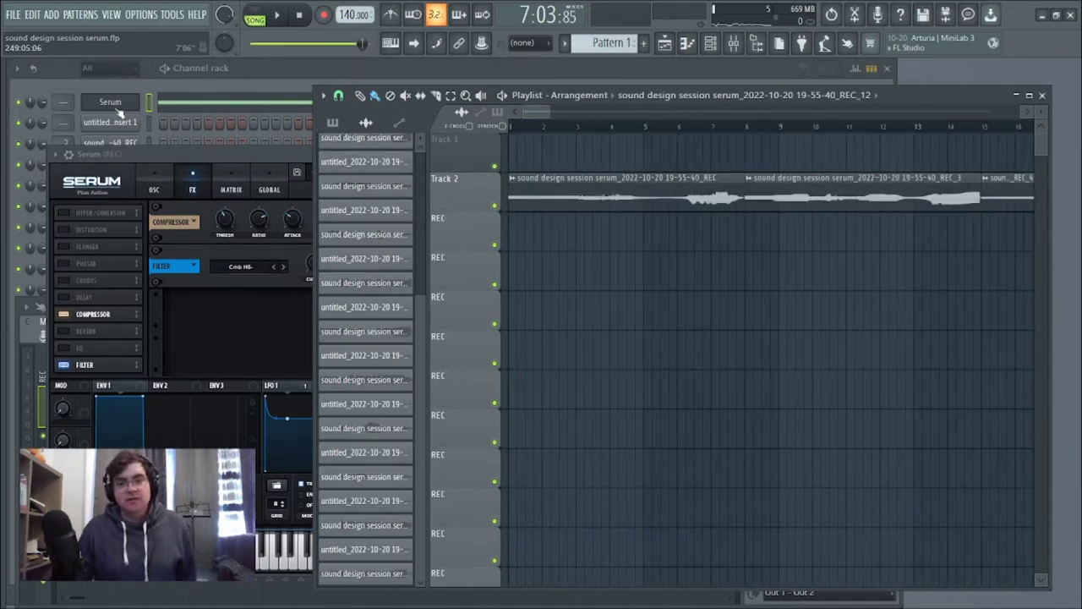
# Return the song position to the start and play the opening of the first recorded clip on Track 2
pyautogui.click(299, 16)
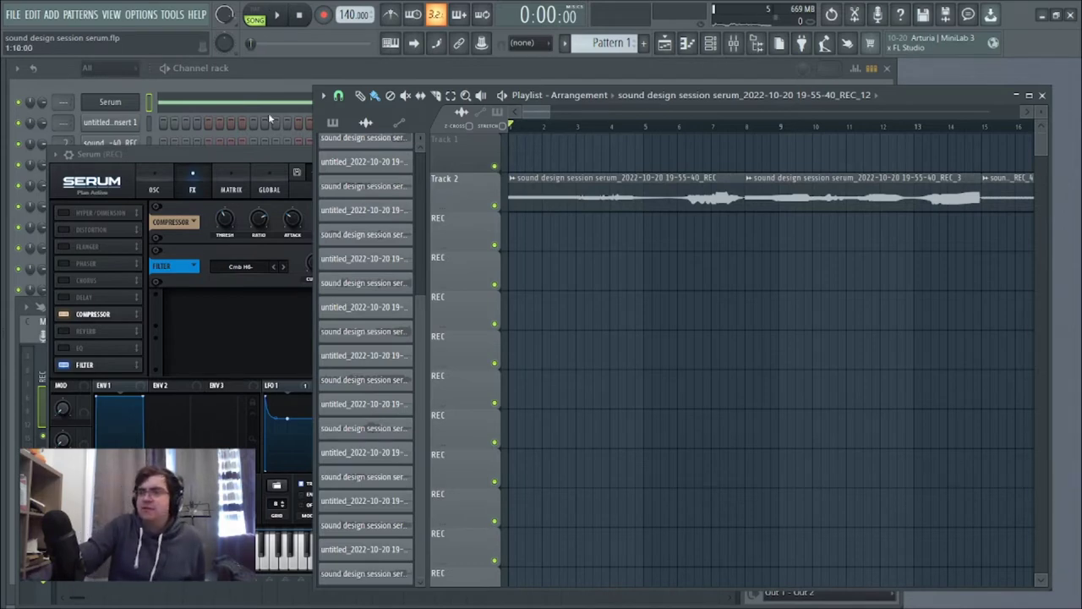
pyautogui.moveTo(535, 116); pyautogui.dragTo(769, 102)
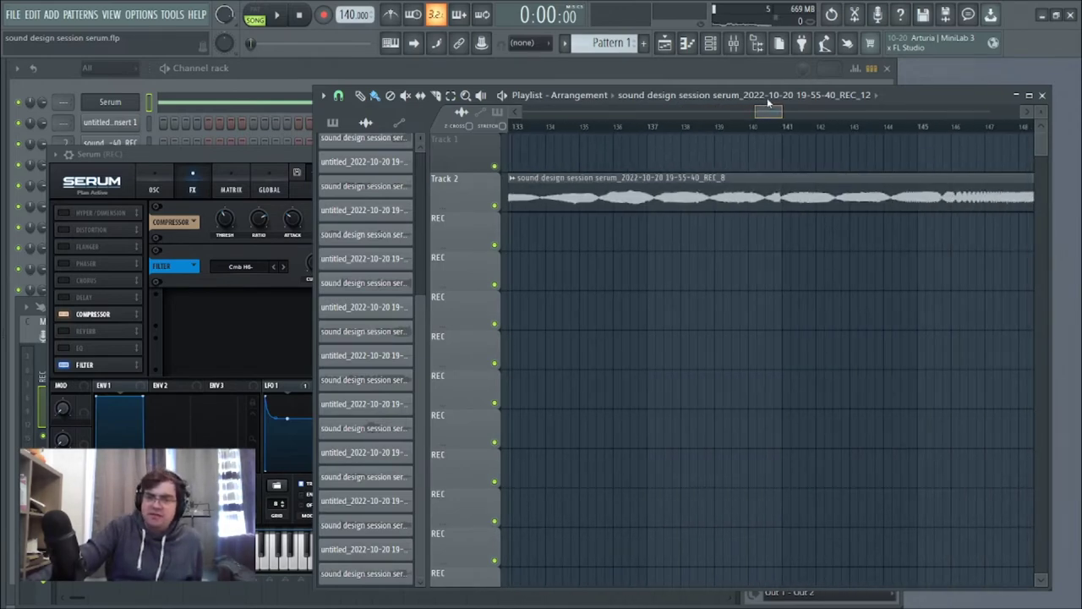
pyautogui.moveTo(773, 116); pyautogui.dragTo(398, 114)
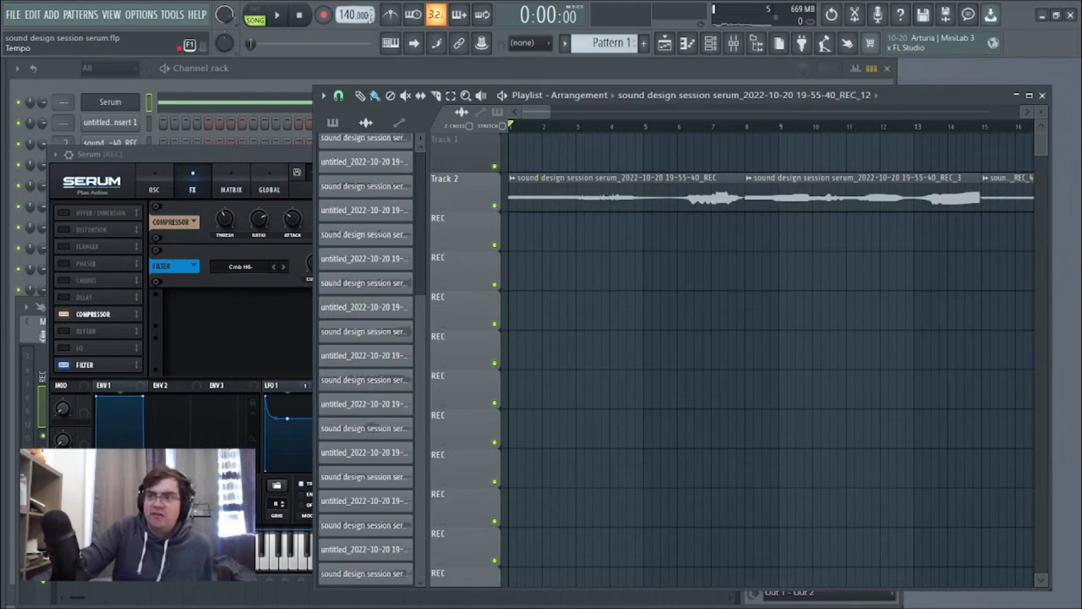
pyautogui.click(278, 15)
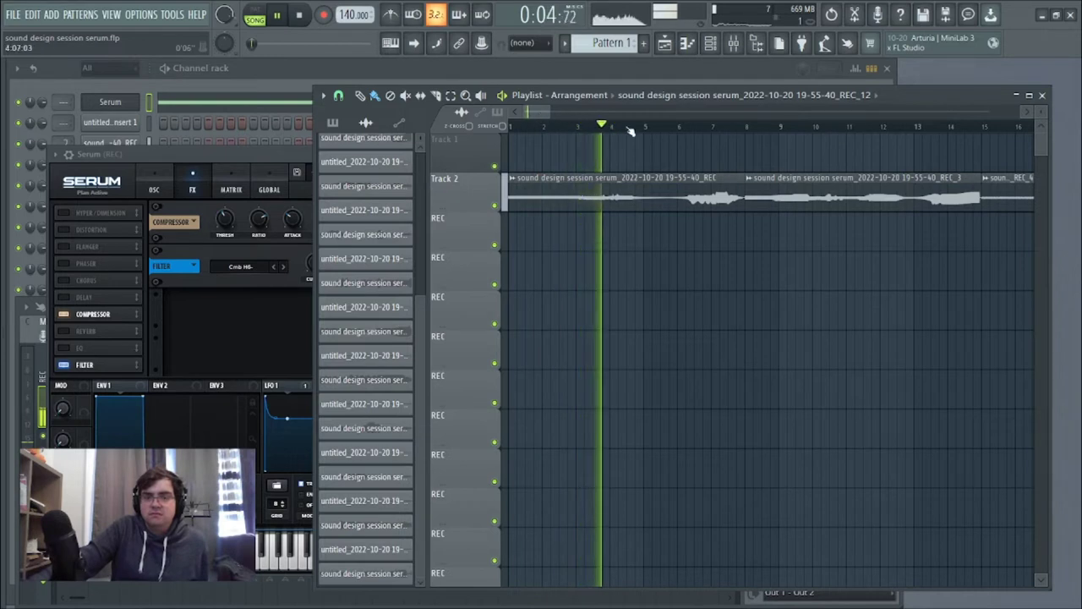
pyautogui.click(287, 16)
# Play the end of the REC_3 clip on Track 2 from bar 13 and pause
pyautogui.hscroll(3, 534, 113)
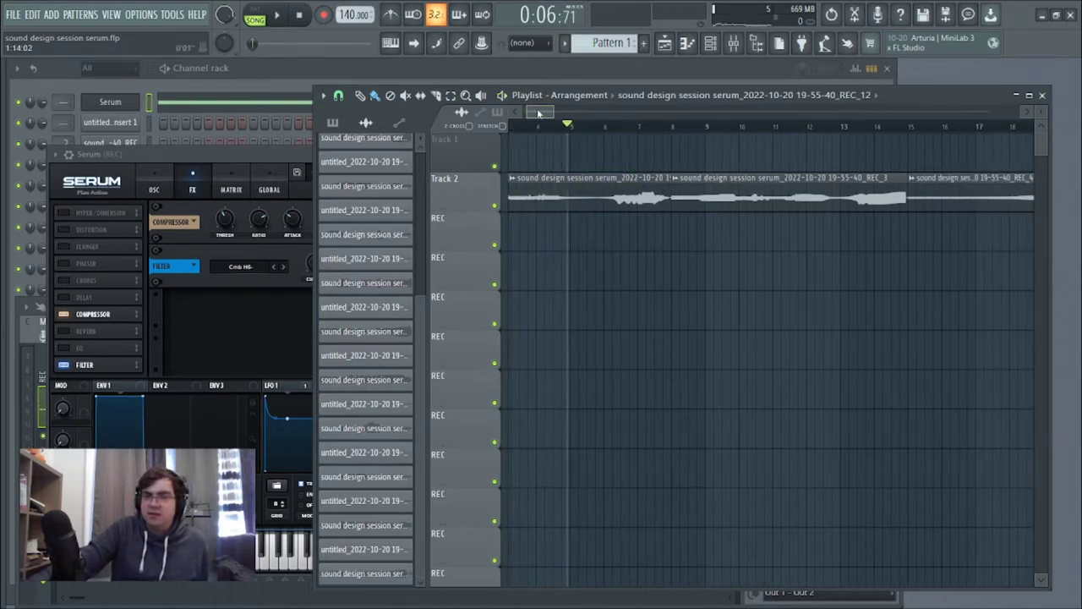
pyautogui.click(825, 125)
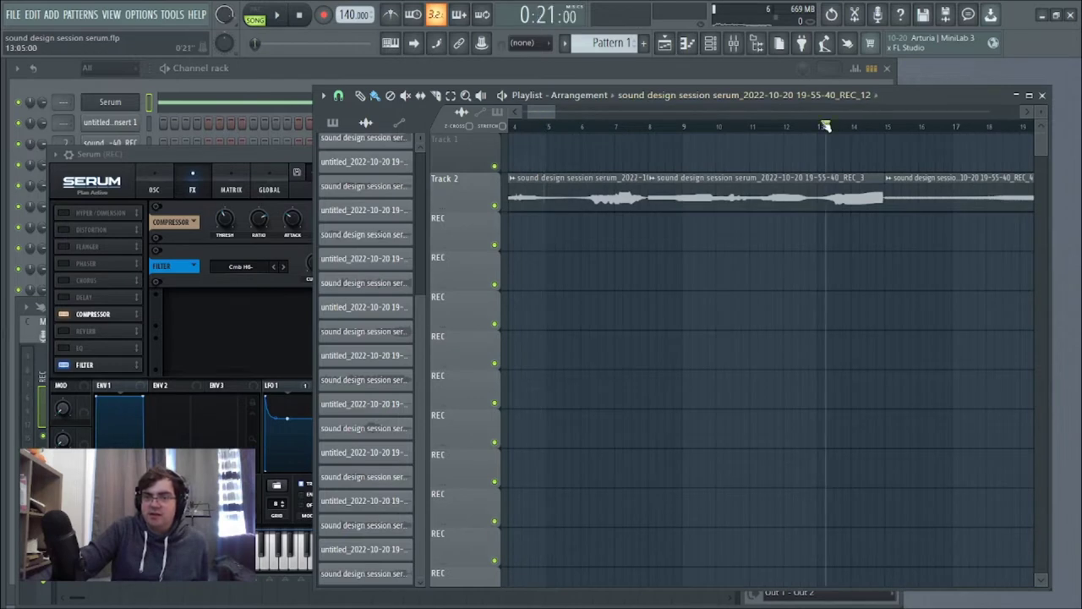
pyautogui.click(281, 14)
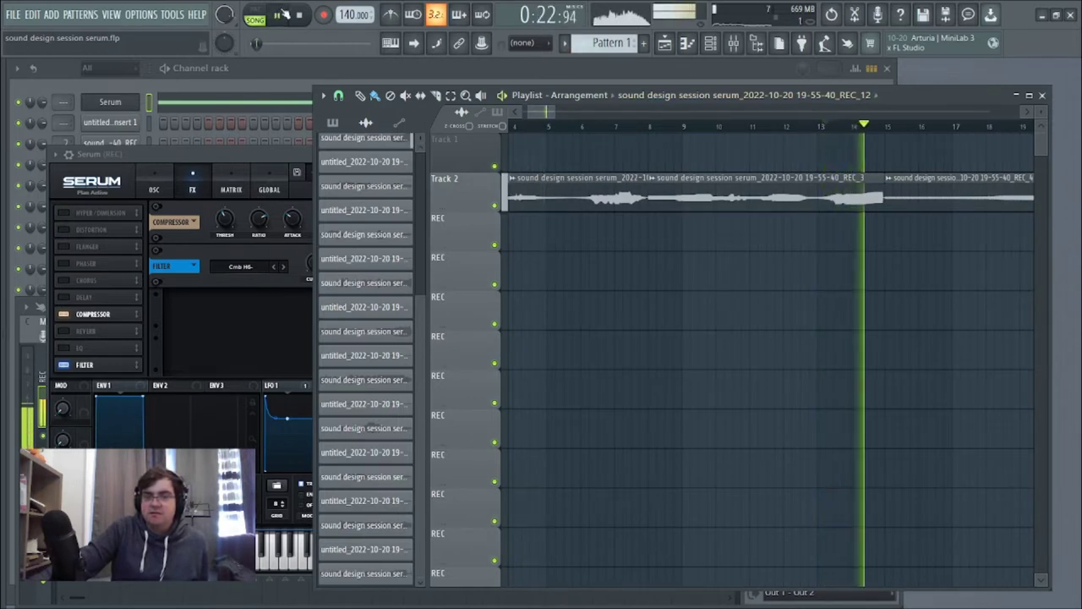
pyautogui.click(279, 15)
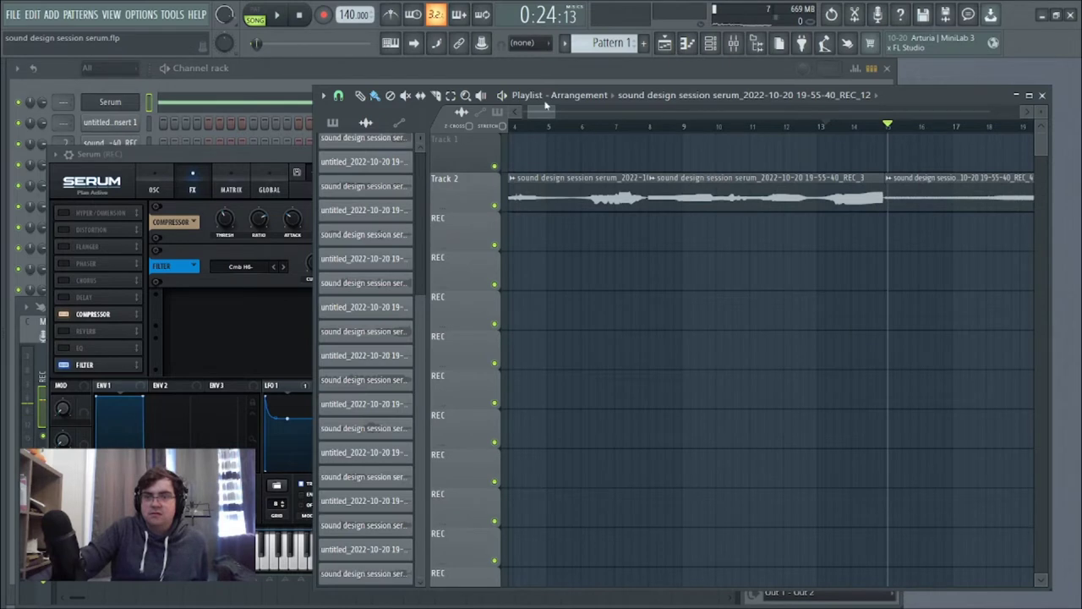
# Play the REC_4 clip from about bar 20, skip ahead to about bar 24, and pause playback
pyautogui.hscroll(9, 680, 112)
pyautogui.click(719, 126)
pyautogui.click(281, 14)
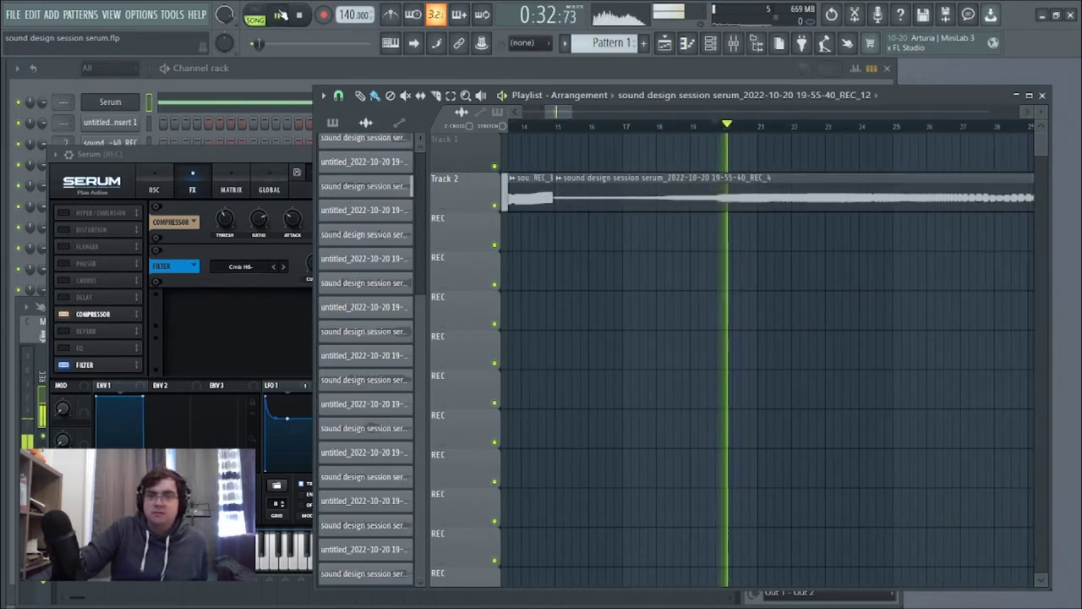
pyautogui.click(864, 126)
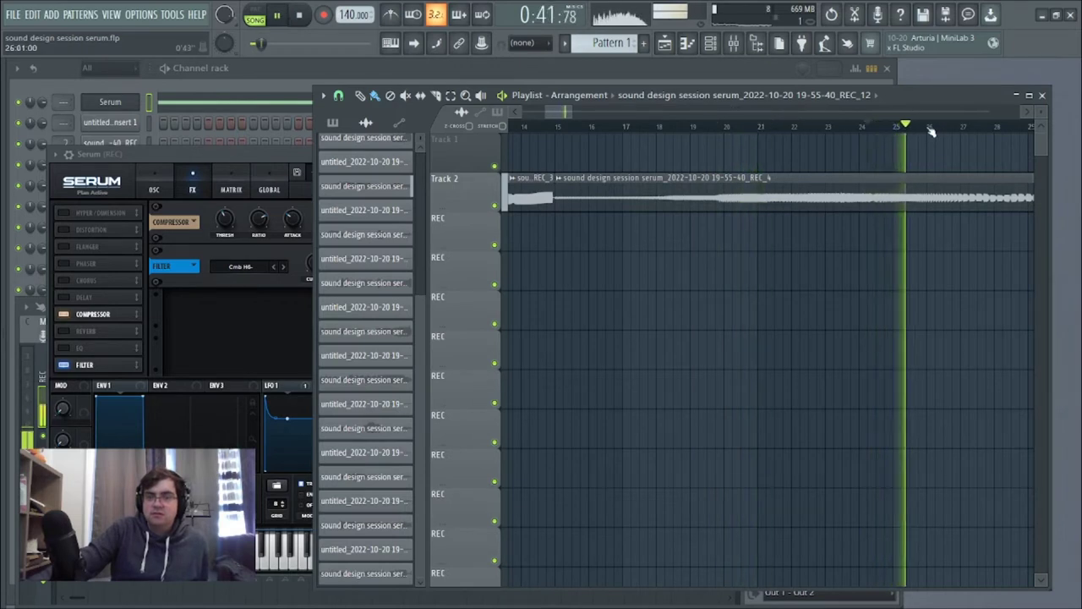
pyautogui.moveTo(564, 112); pyautogui.dragTo(576, 111)
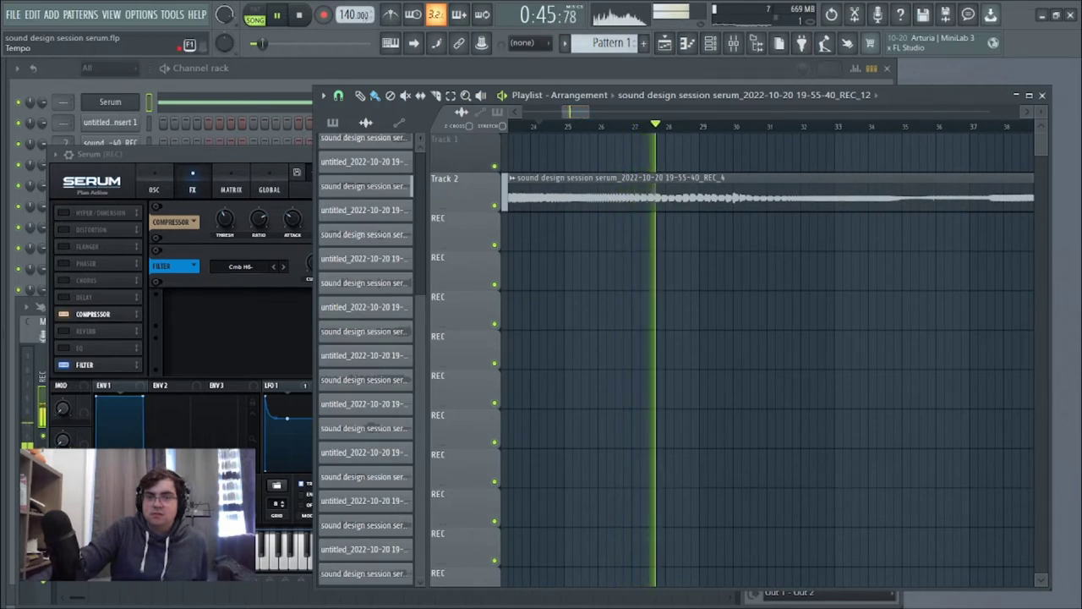
pyautogui.click(282, 15)
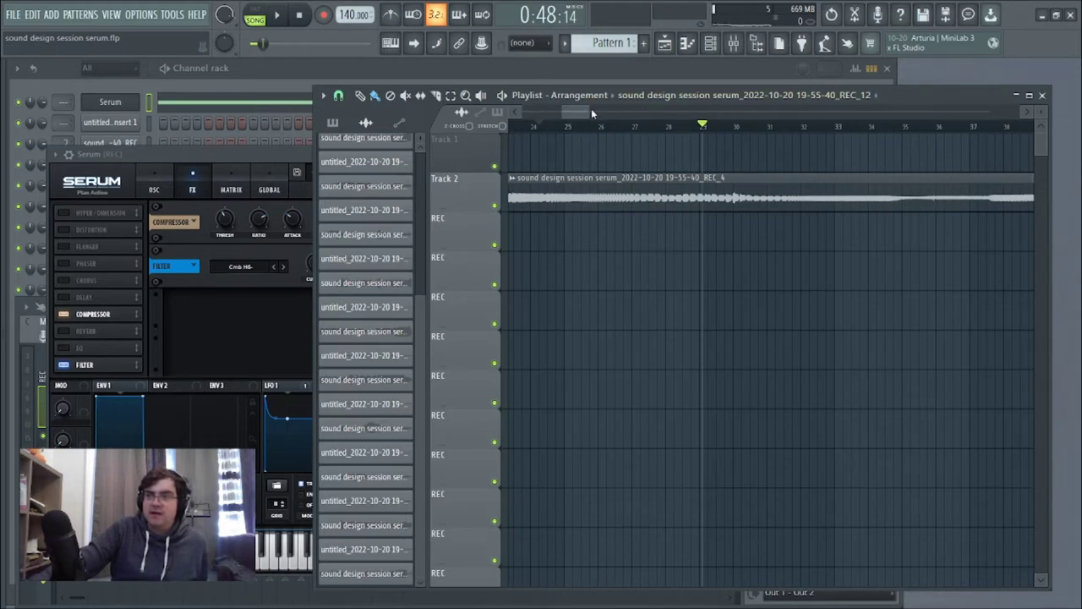
# Play the end of the REC_4 clip from about bar 38 and the start of REC_5 from about bar 44
pyautogui.moveTo(580, 114); pyautogui.dragTo(598, 117)
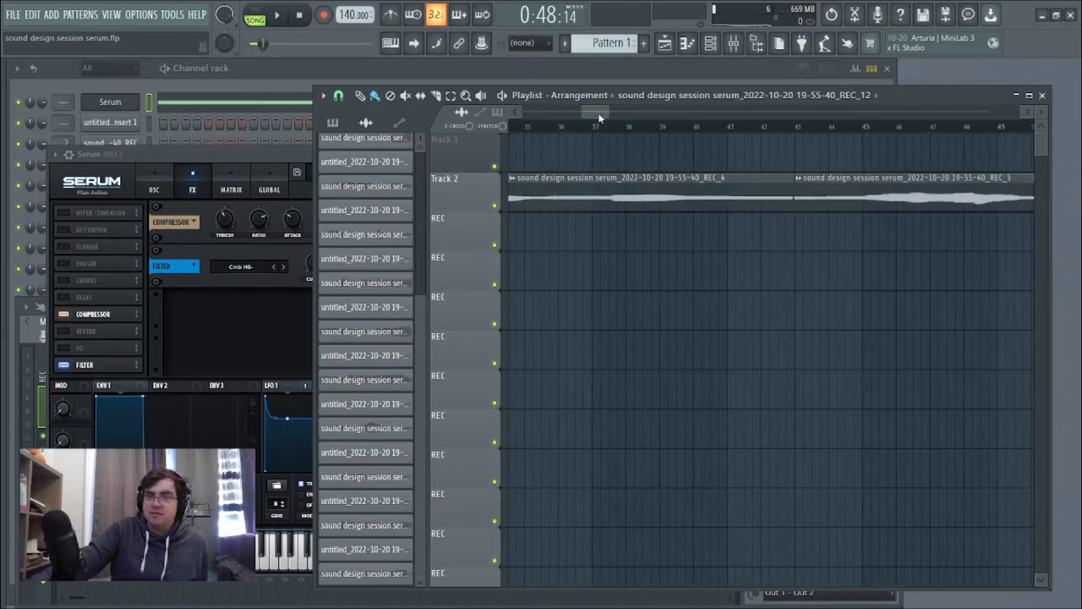
pyautogui.click(620, 126)
pyautogui.click(278, 15)
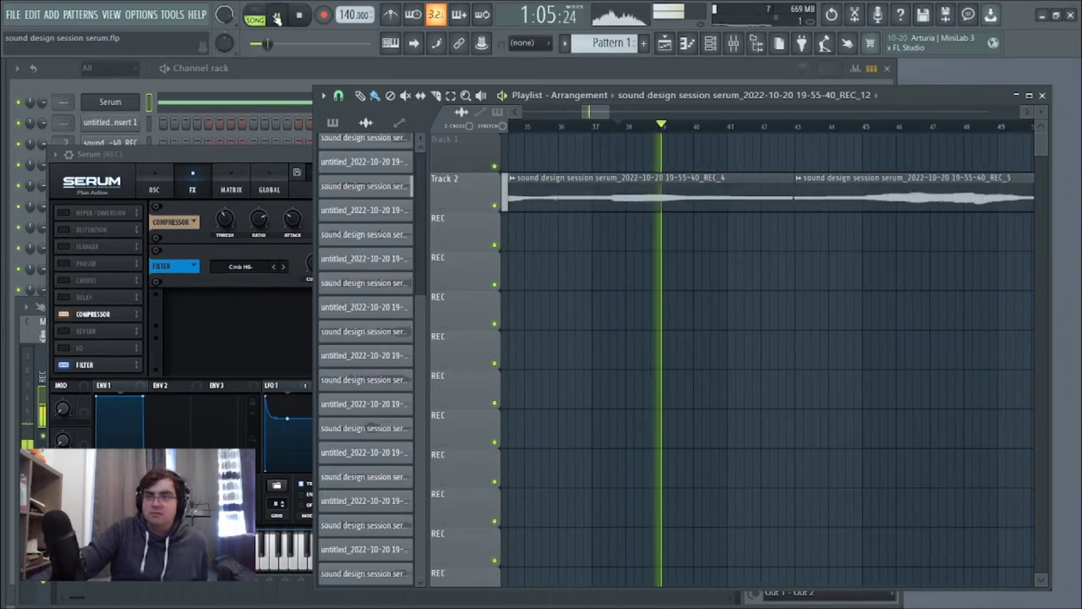
pyautogui.click(852, 128)
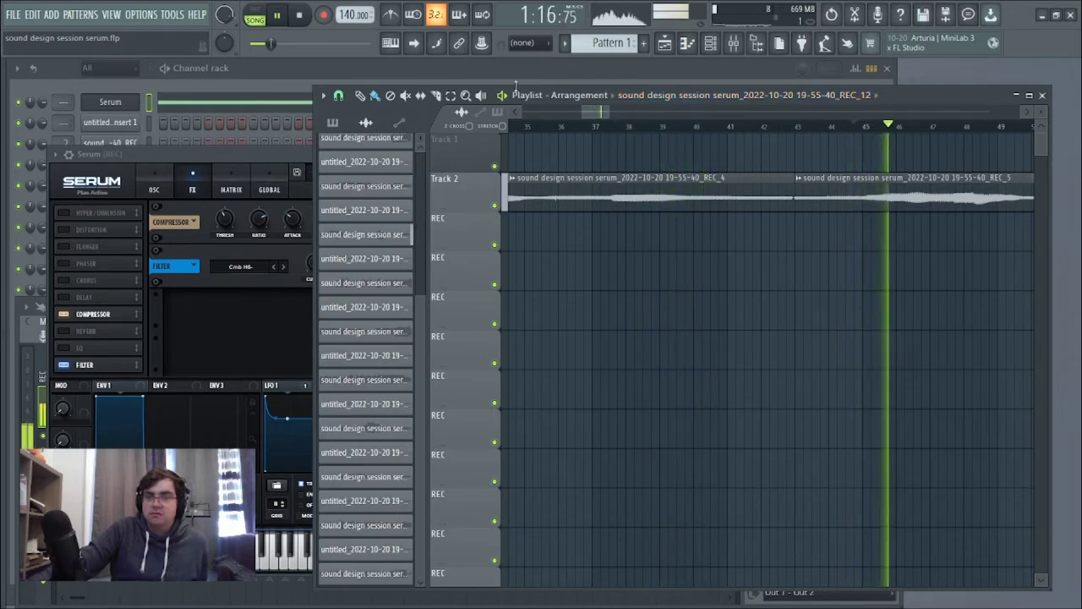
# Listen through the rest of the REC_5 clip, skipping ahead to about bar 57 and on through bars 67 to 69
pyautogui.moveTo(602, 113); pyautogui.dragTo(621, 114)
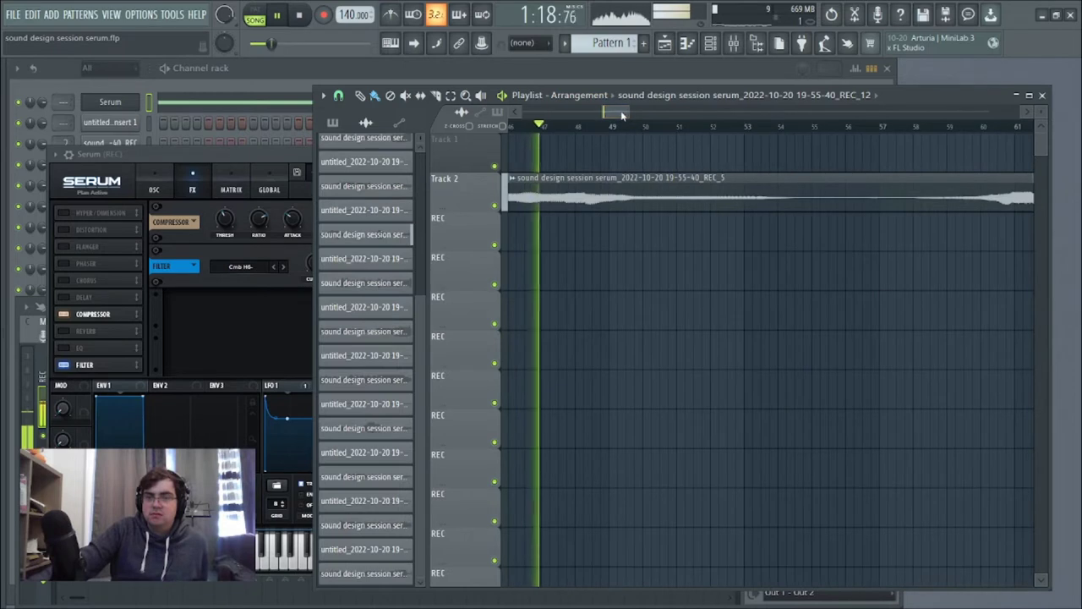
pyautogui.click(889, 137)
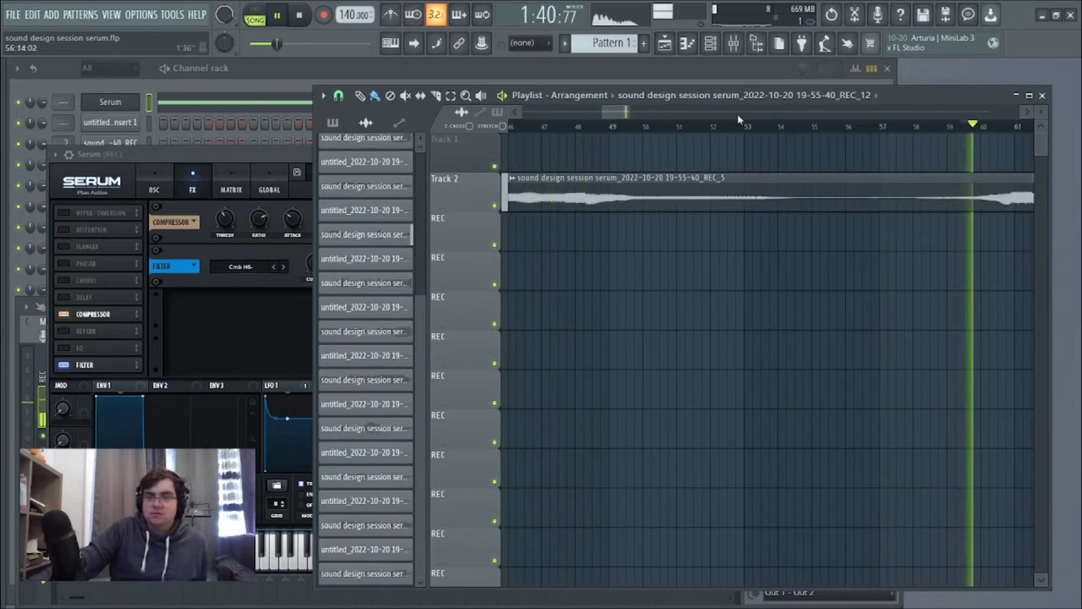
pyautogui.moveTo(614, 113); pyautogui.dragTo(640, 114)
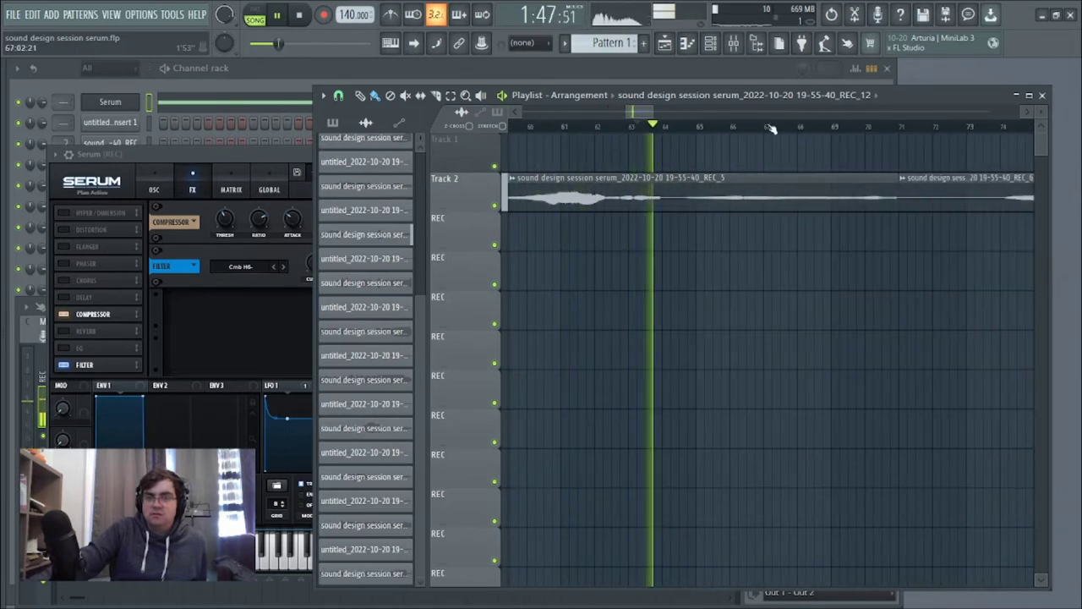
pyautogui.click(759, 131)
pyautogui.click(800, 131)
pyautogui.click(838, 133)
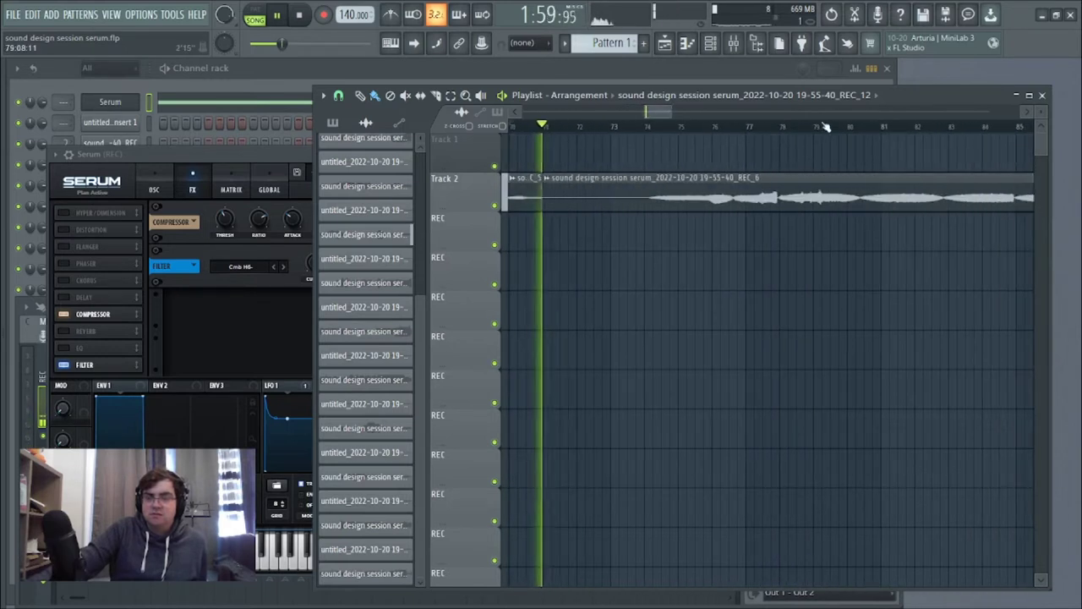
# Audition the REC_6 clip, skipping through about bars 75 to 77 and on to about bars 85 and 89
pyautogui.click(668, 127)
pyautogui.click(708, 127)
pyautogui.click(735, 127)
pyautogui.click(755, 127)
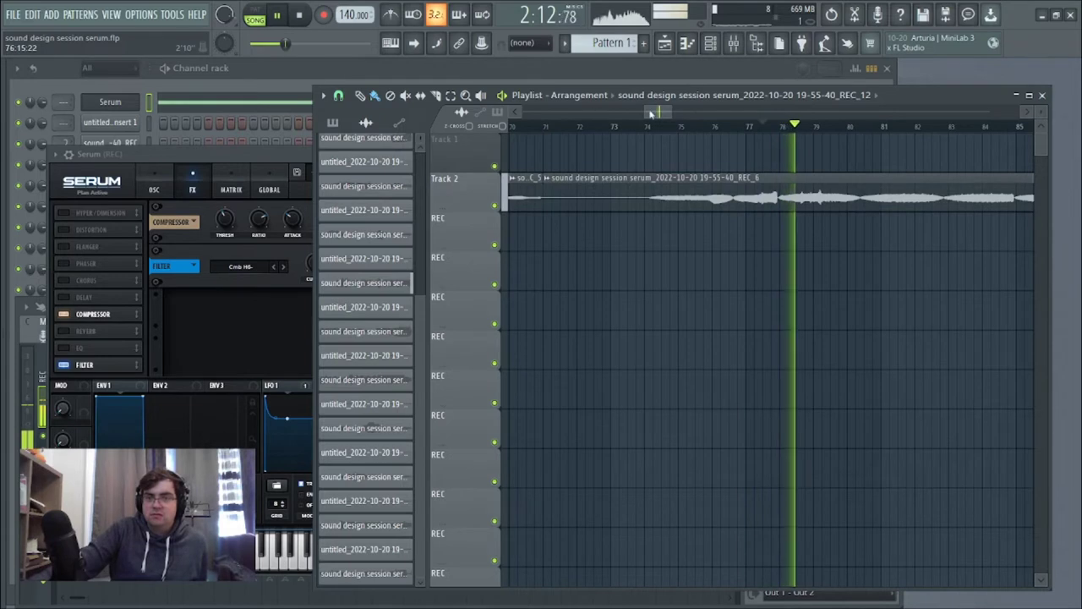
pyautogui.moveTo(651, 112); pyautogui.dragTo(677, 114)
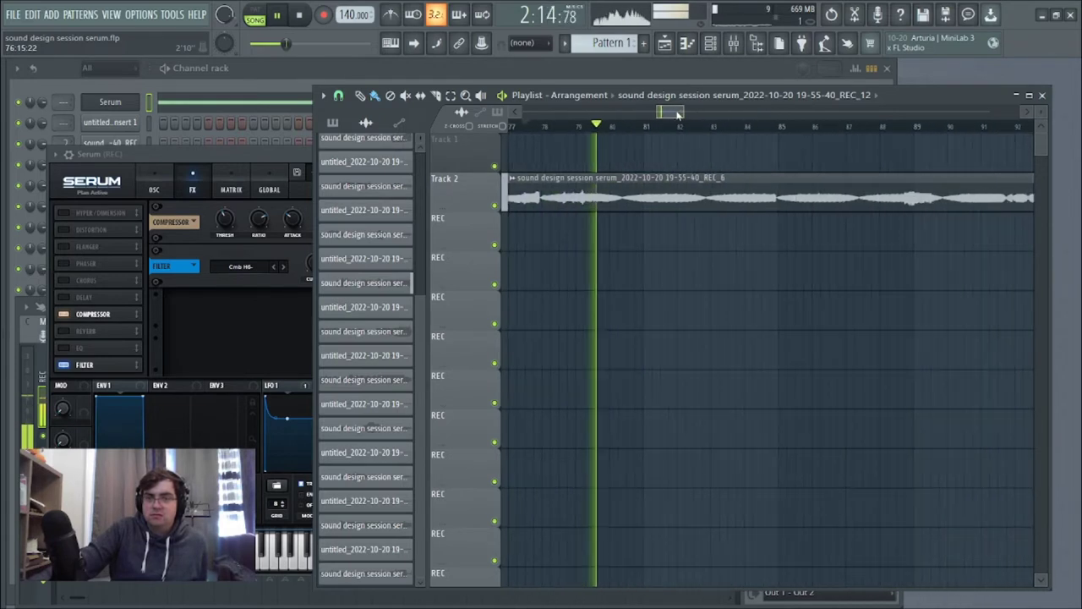
pyautogui.click(767, 127)
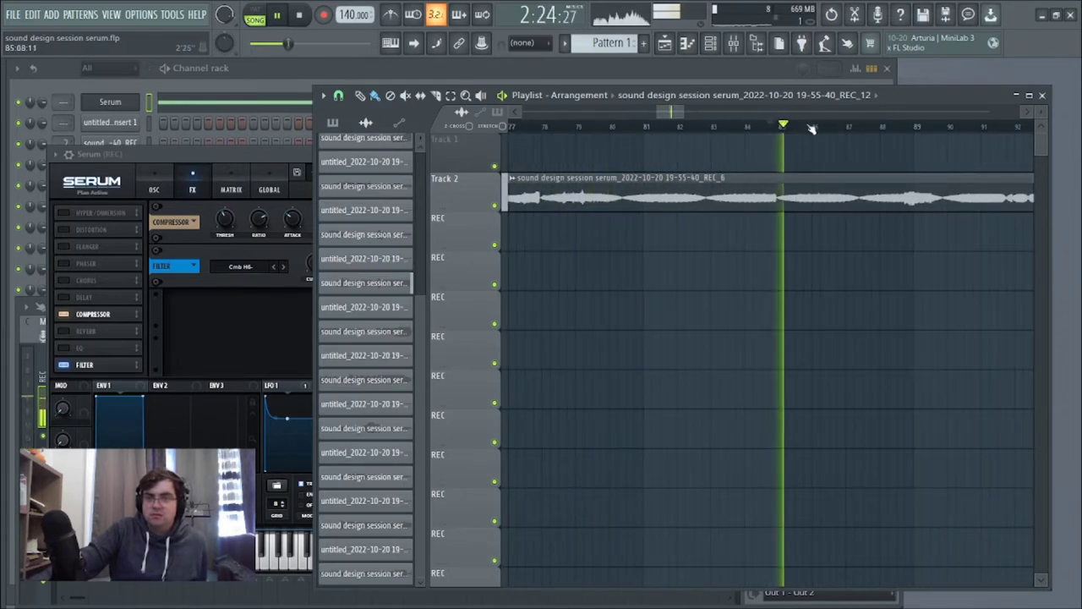
pyautogui.moveTo(871, 127); pyautogui.dragTo(916, 127)
# Listen through the end of the REC_6 clip and on into the beginning of REC_7
pyautogui.moveTo(673, 113); pyautogui.dragTo(717, 115)
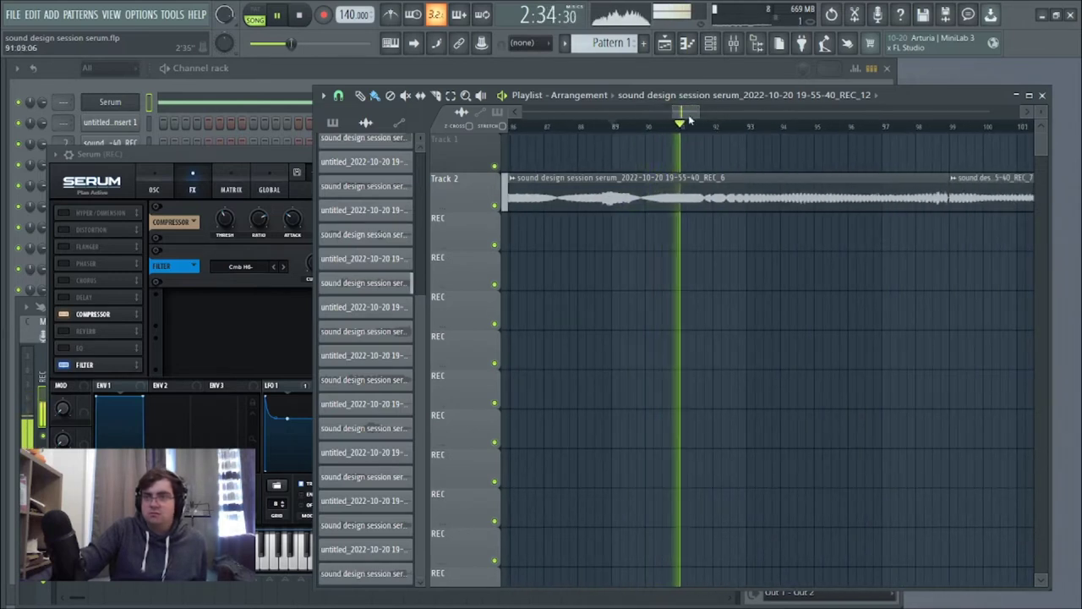
pyautogui.moveTo(689, 117); pyautogui.dragTo(695, 118)
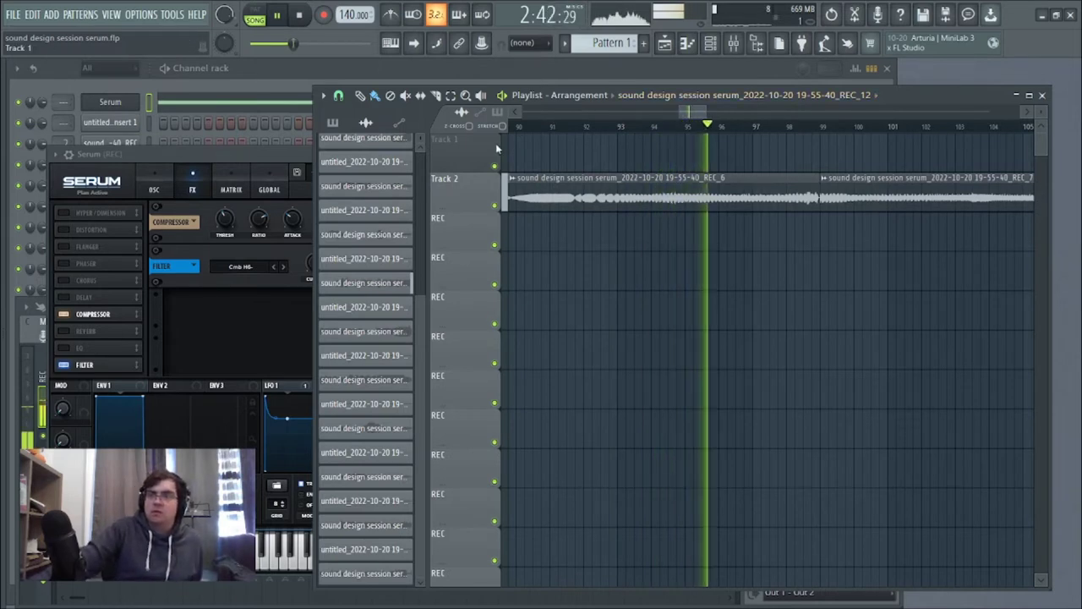
pyautogui.hscroll(3, 691, 117)
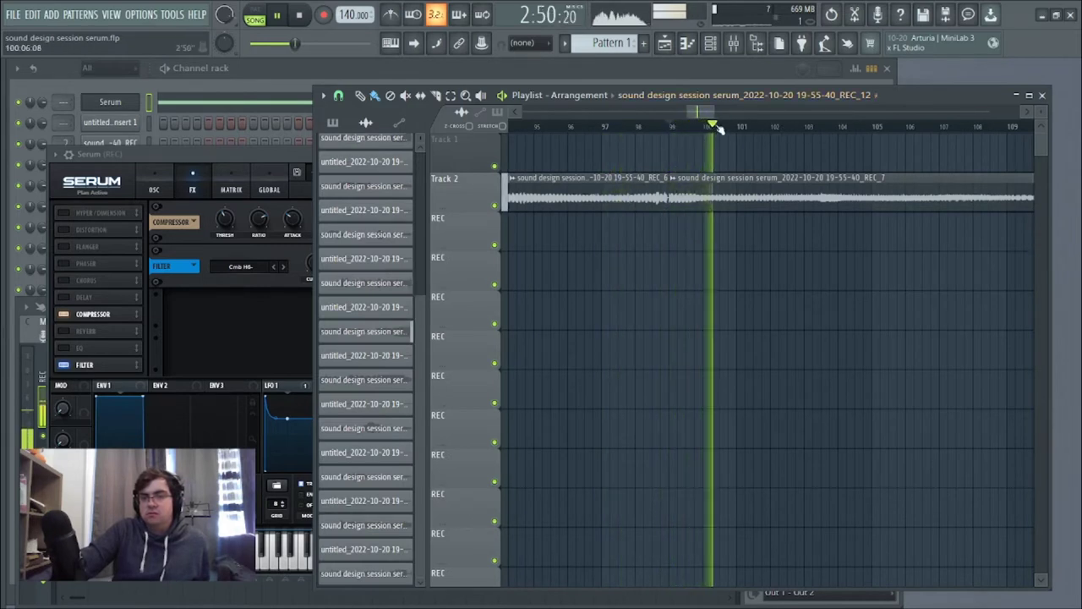
pyautogui.hscroll(4, 713, 113)
pyautogui.hscroll(1, 713, 113)
pyautogui.hscroll(2, 712, 113)
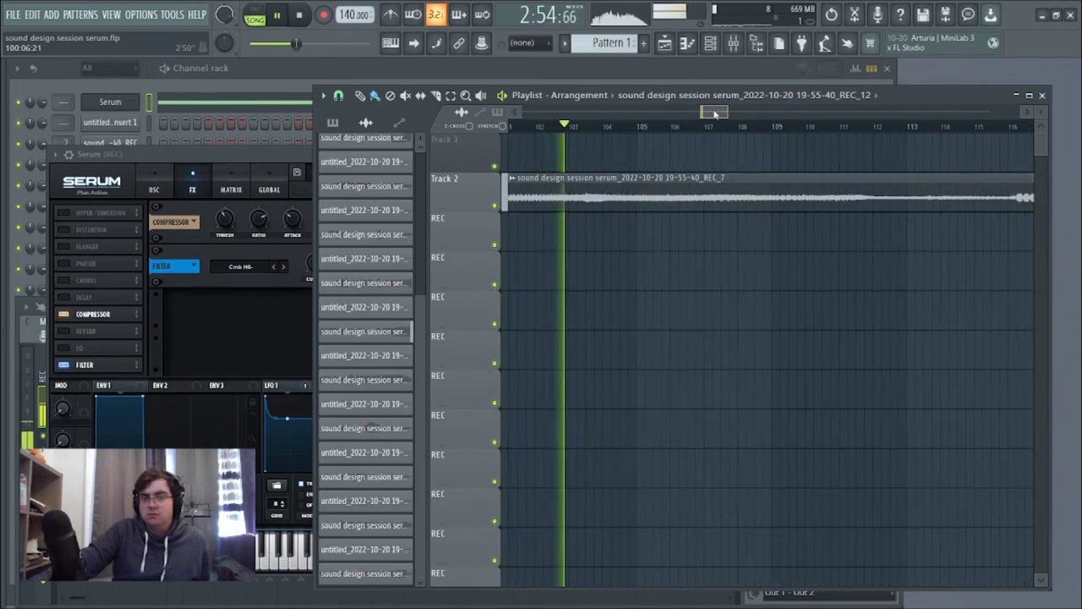
# Audition the rest of the REC_7 clip, skipping ahead from about bar 109 through bars 119 to 122 and to about bar 126
pyautogui.click(765, 126)
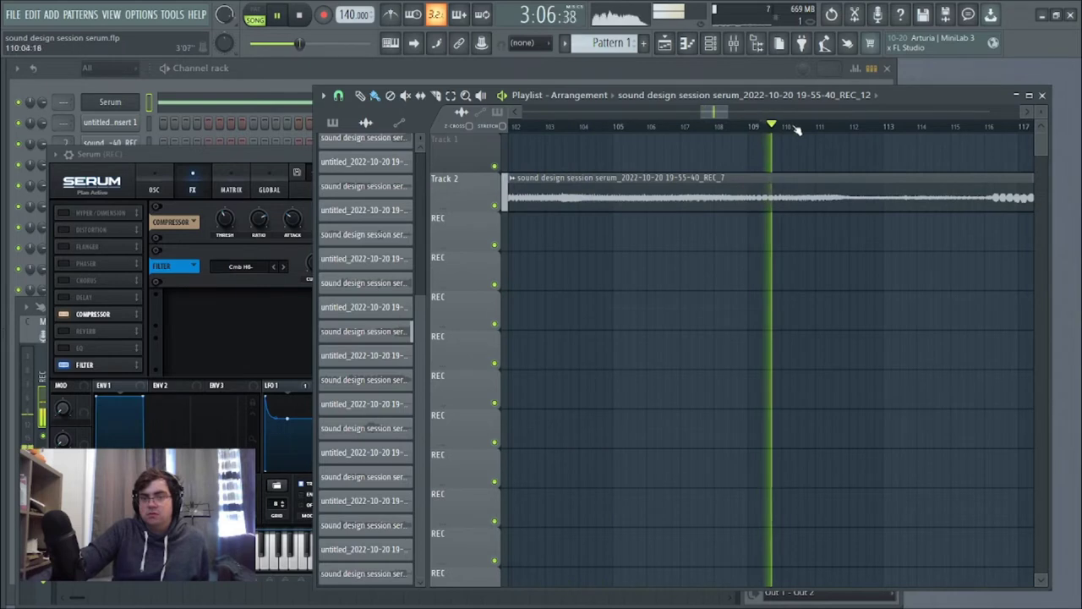
pyautogui.hscroll(10, 723, 113)
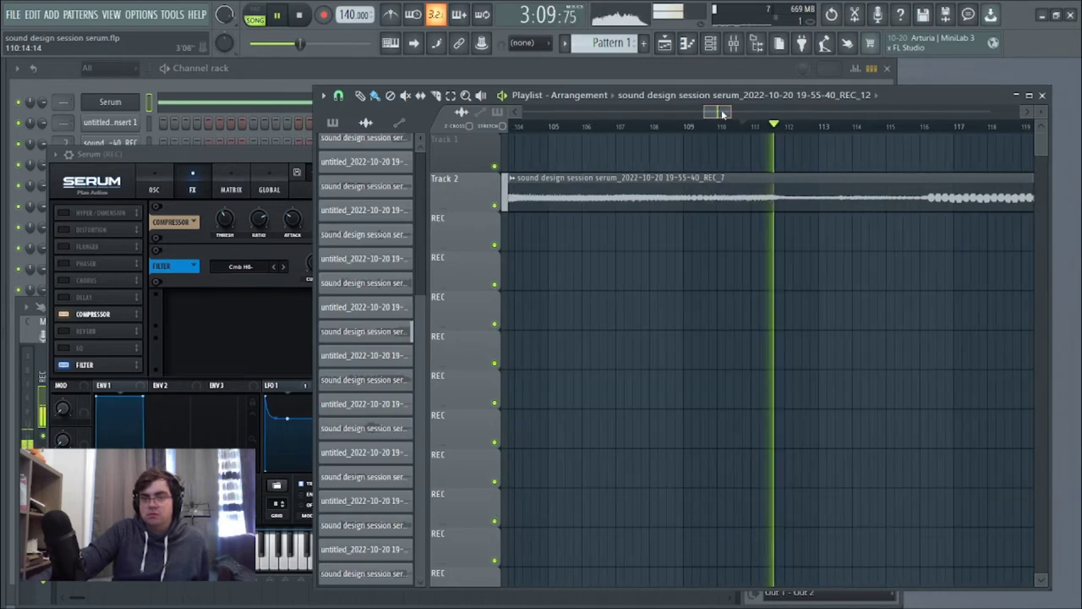
pyautogui.click(724, 127)
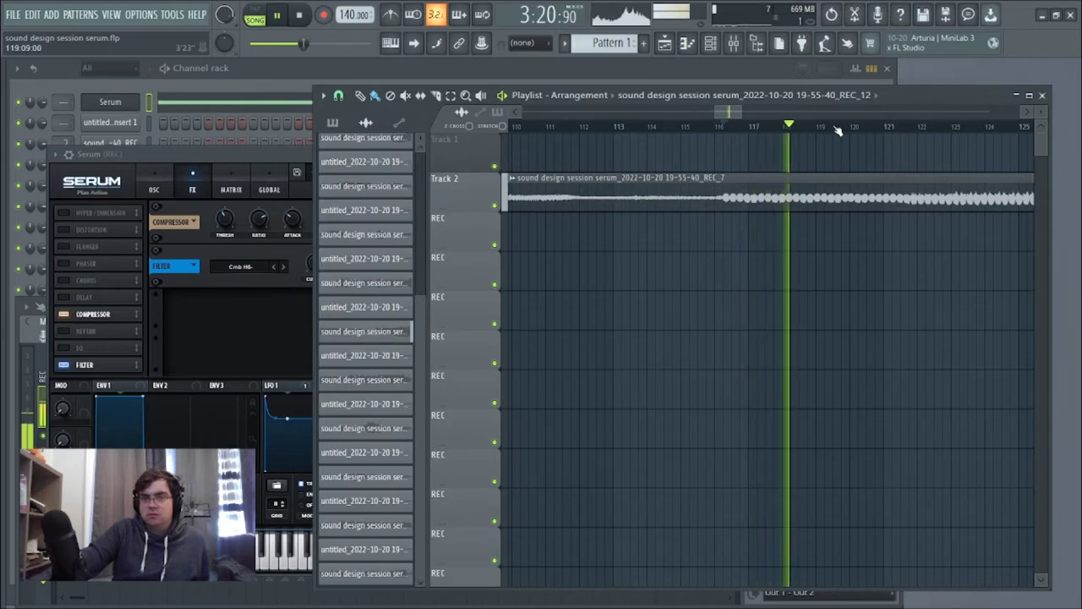
pyautogui.click(828, 126)
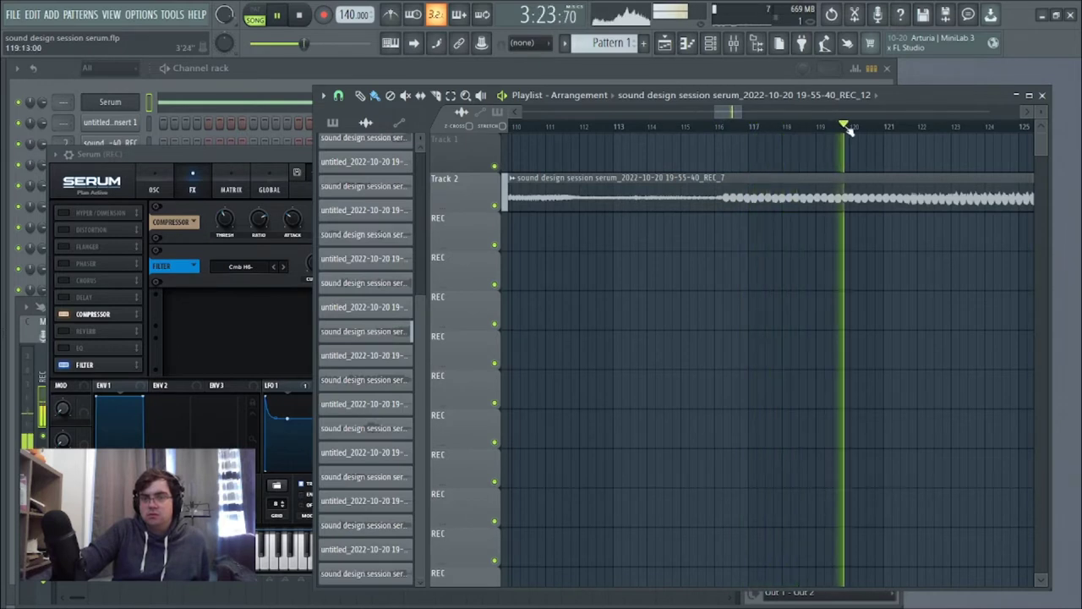
pyautogui.click(887, 127)
pyautogui.click(921, 127)
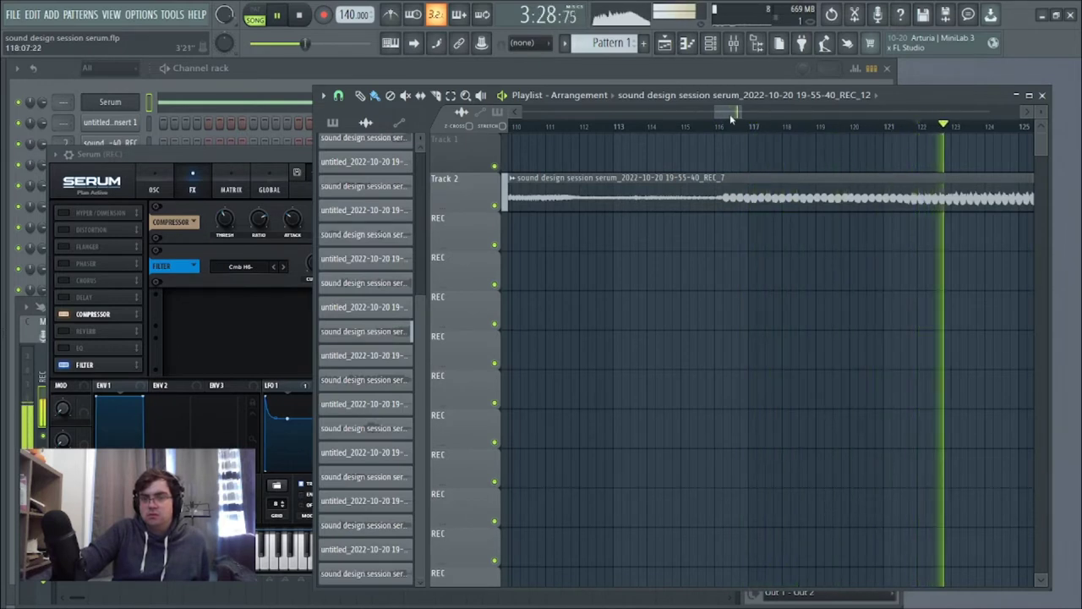
pyautogui.click(785, 129)
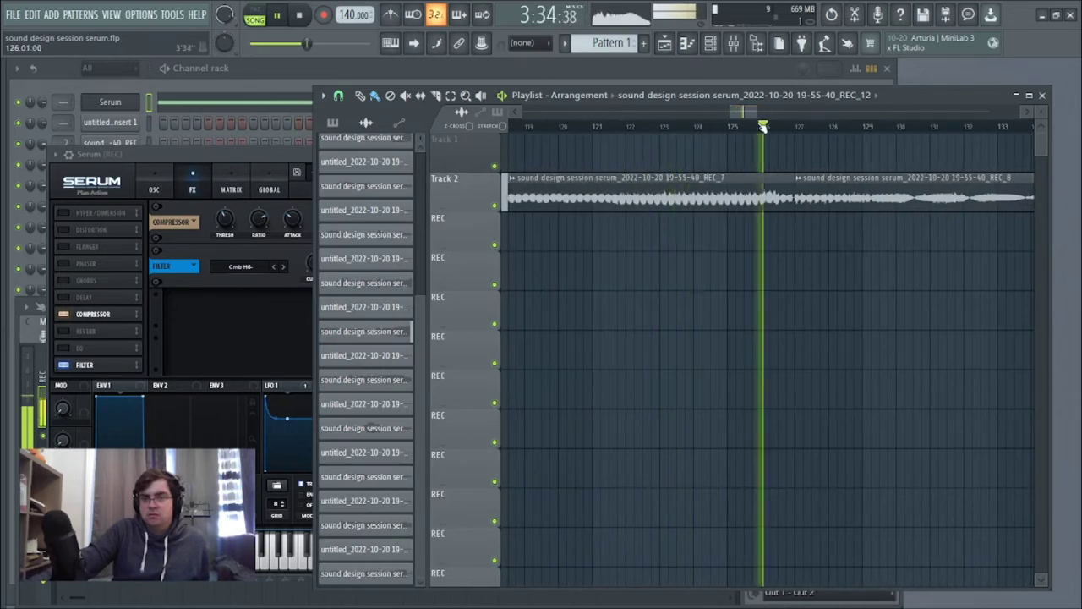
# Audition the REC_8 clip, skipping ahead to about bar 128, on to about bar 141 and further towards the clip's end
pyautogui.click(824, 118)
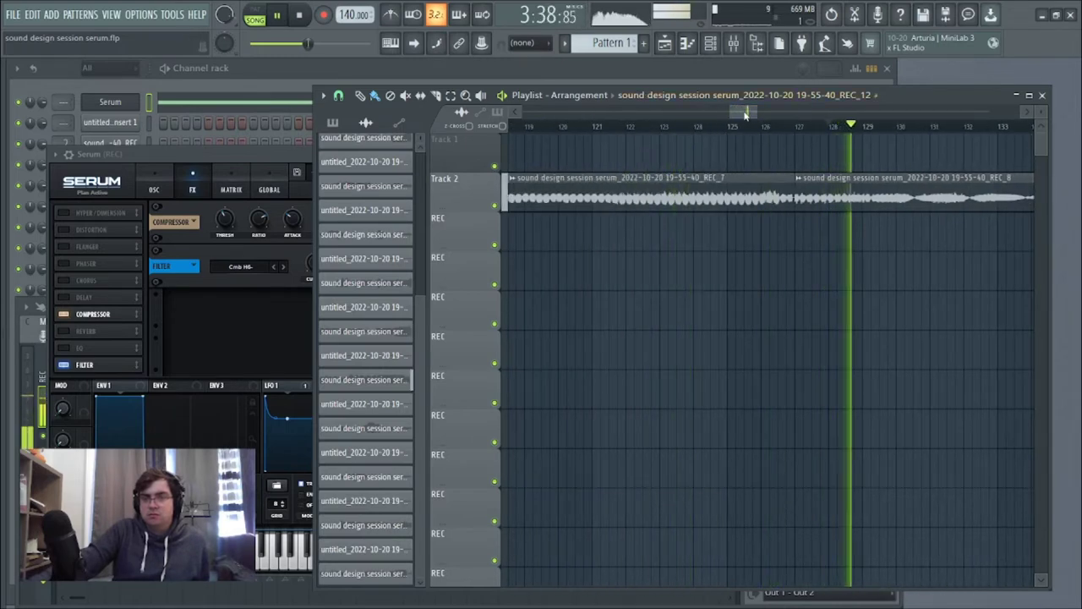
pyautogui.moveTo(738, 112); pyautogui.dragTo(801, 123)
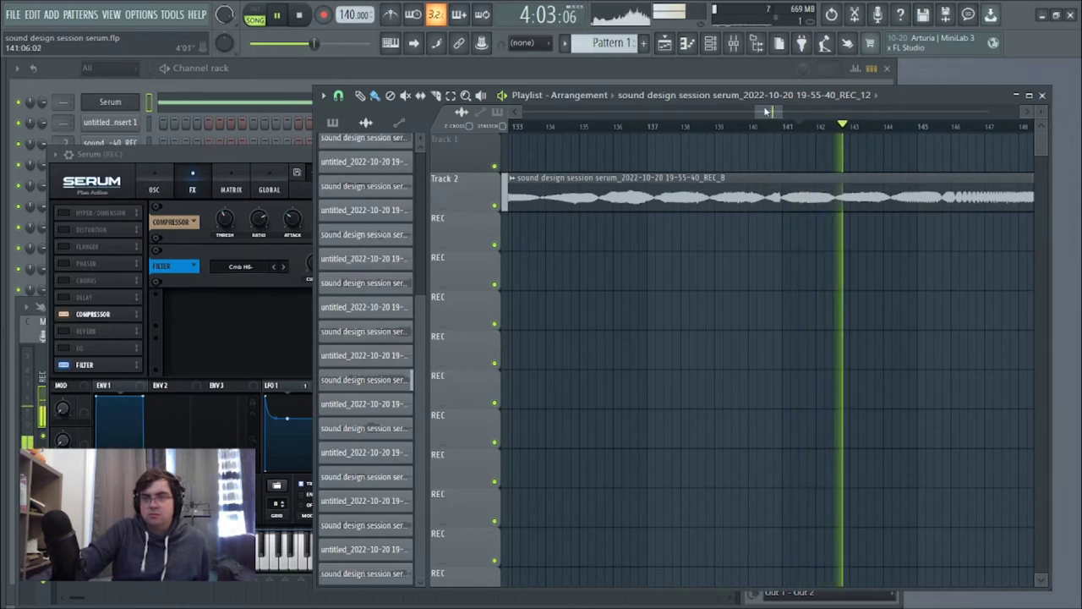
pyautogui.moveTo(775, 114); pyautogui.dragTo(857, 125)
pyautogui.click(858, 125)
# Audition the REC_9 clip, skipping to about bars 156 and 169 and listening on towards the clip's end
pyautogui.moveTo(786, 112); pyautogui.dragTo(800, 120)
pyautogui.click(801, 126)
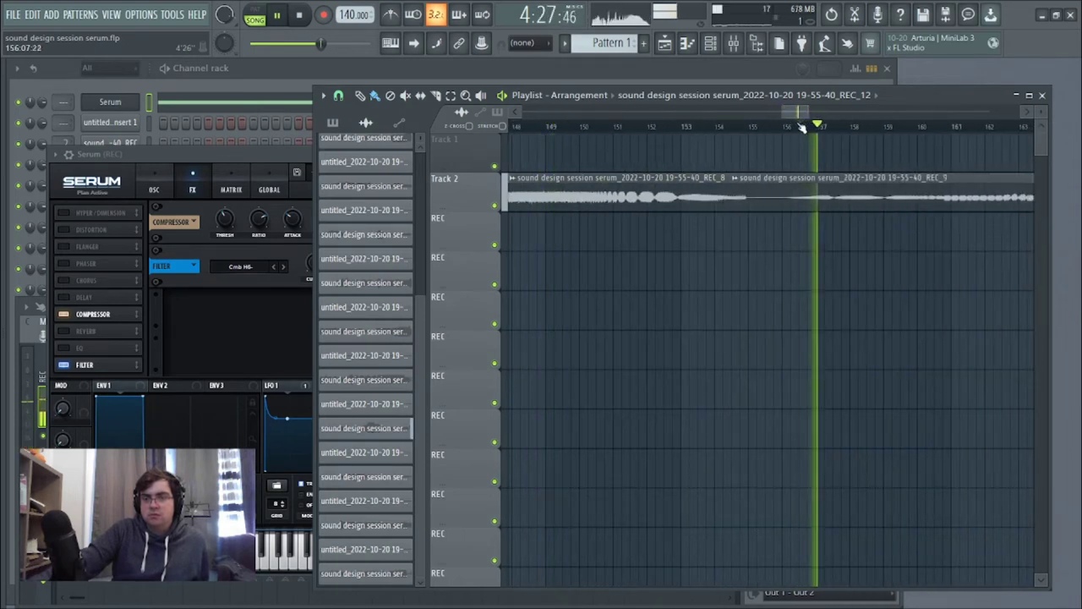
pyautogui.moveTo(790, 118); pyautogui.dragTo(817, 116)
pyautogui.click(819, 126)
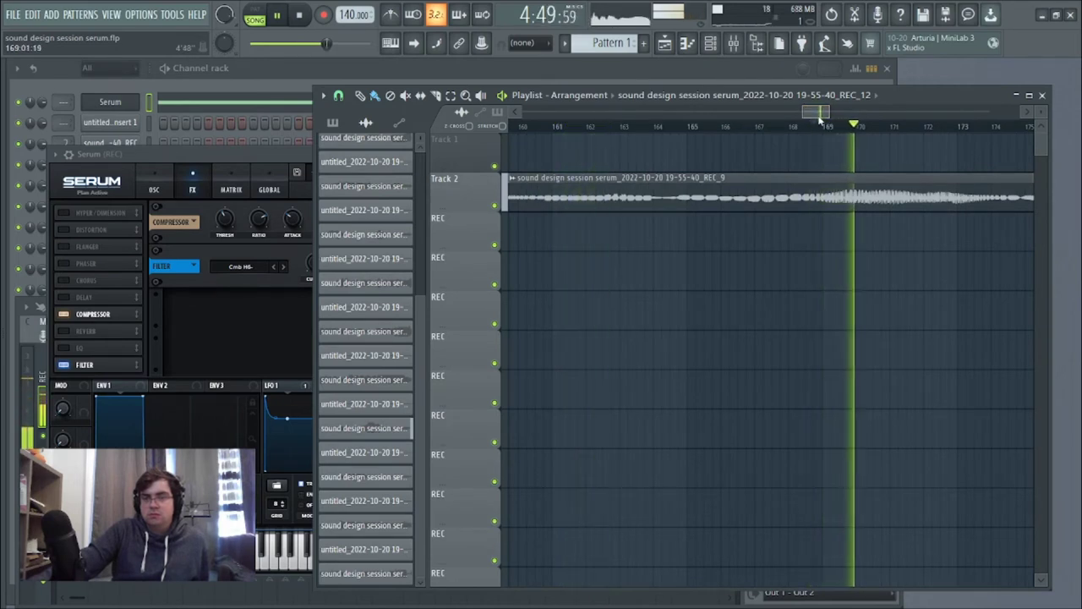
pyautogui.moveTo(819, 120); pyautogui.dragTo(835, 124)
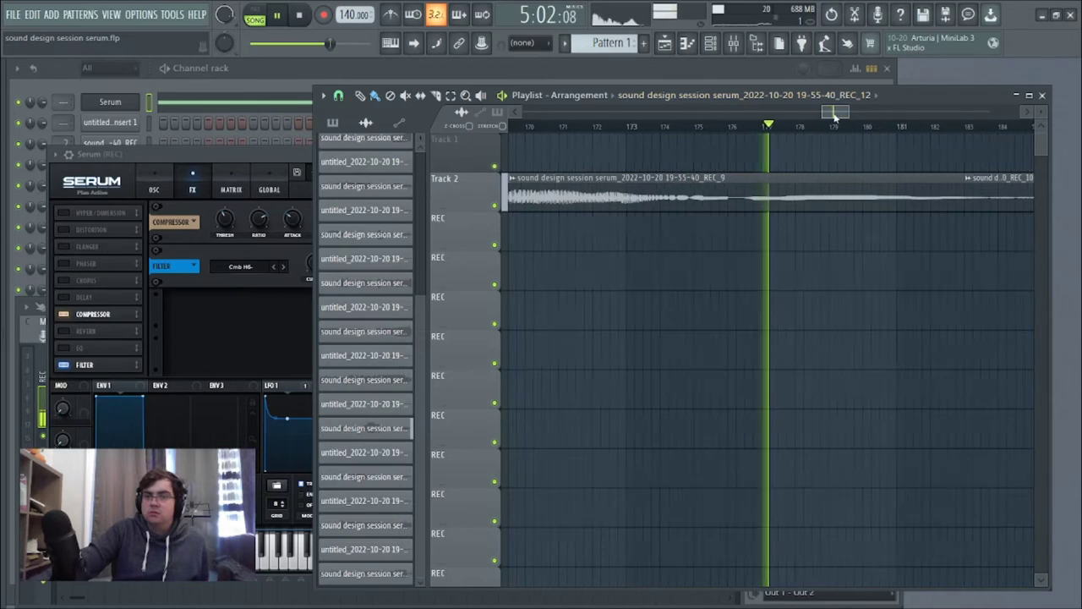
pyautogui.scroll(2, 841, 117)
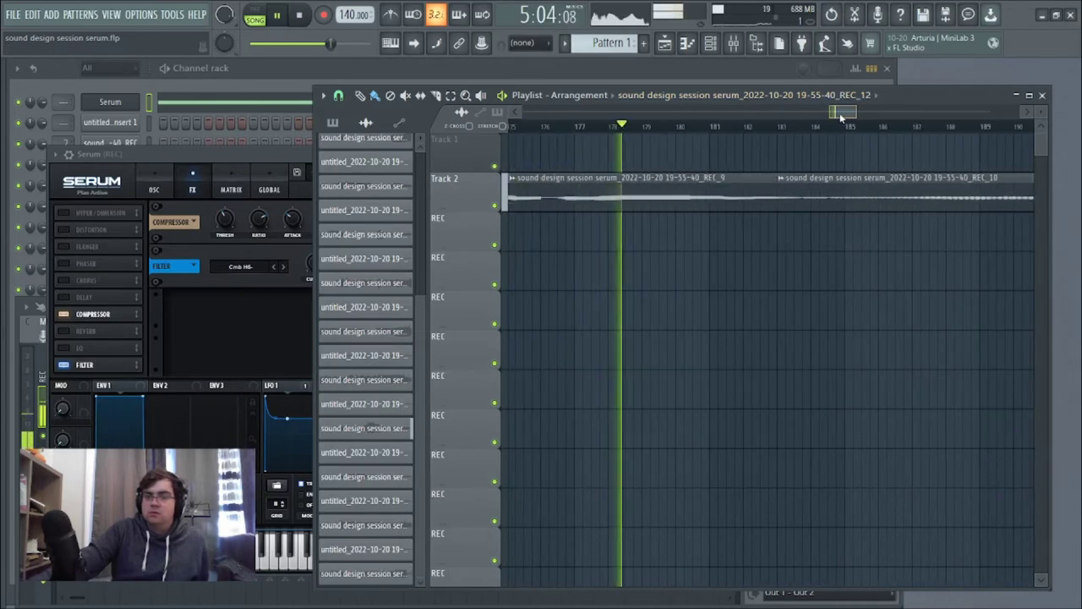
pyautogui.scroll(-1, 842, 119)
# Audition the REC_10 clip, skipping ahead to about bar 187, bar 193 and bar 207
pyautogui.moveTo(842, 118); pyautogui.dragTo(850, 118)
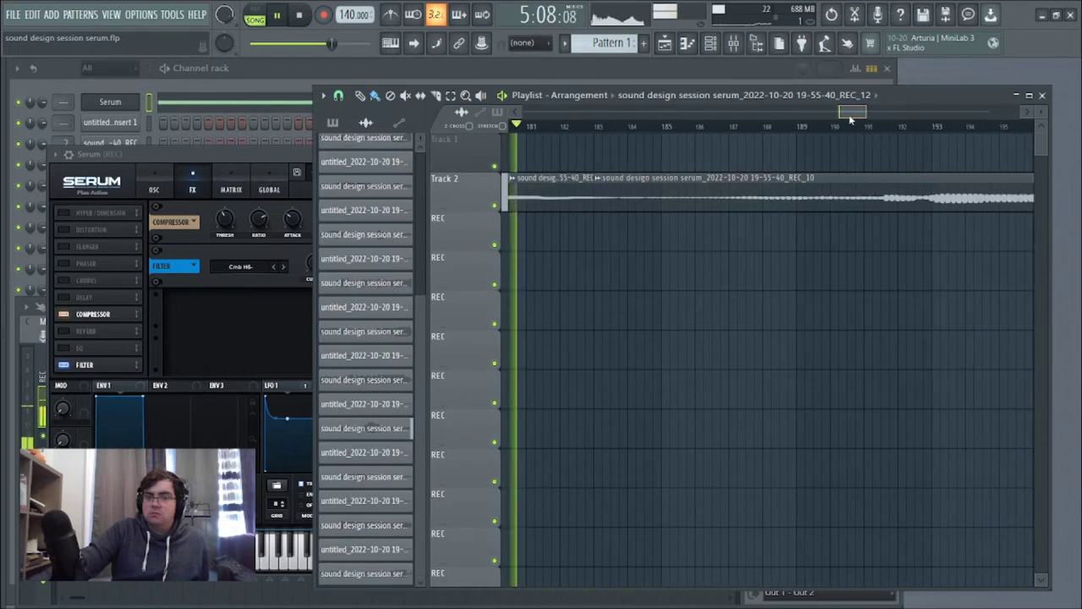
pyautogui.click(749, 127)
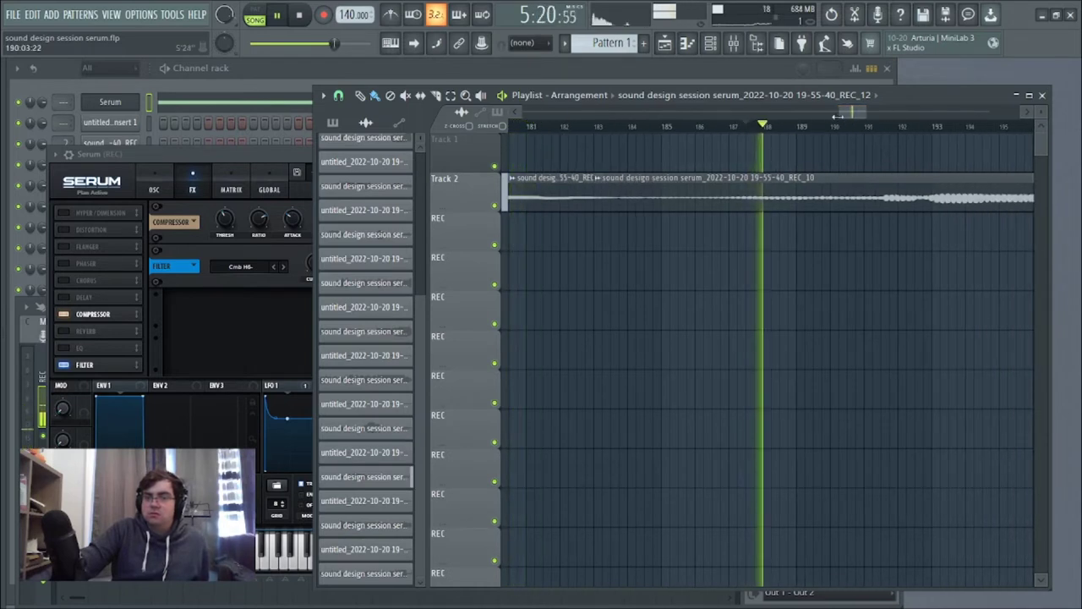
pyautogui.moveTo(852, 113); pyautogui.dragTo(864, 116)
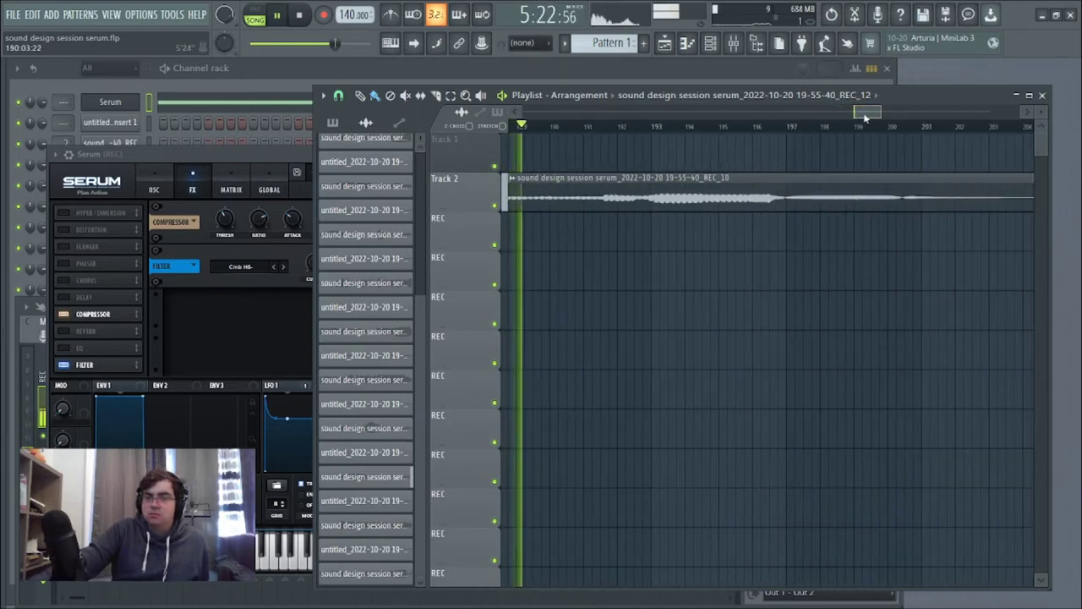
pyautogui.click(657, 128)
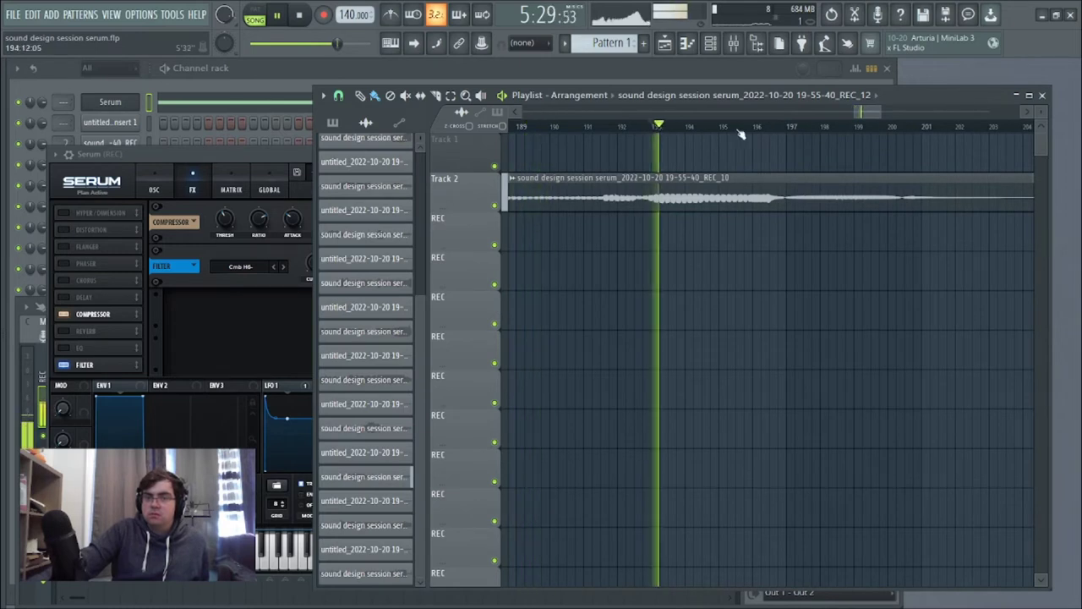
pyautogui.moveTo(861, 120); pyautogui.dragTo(885, 118)
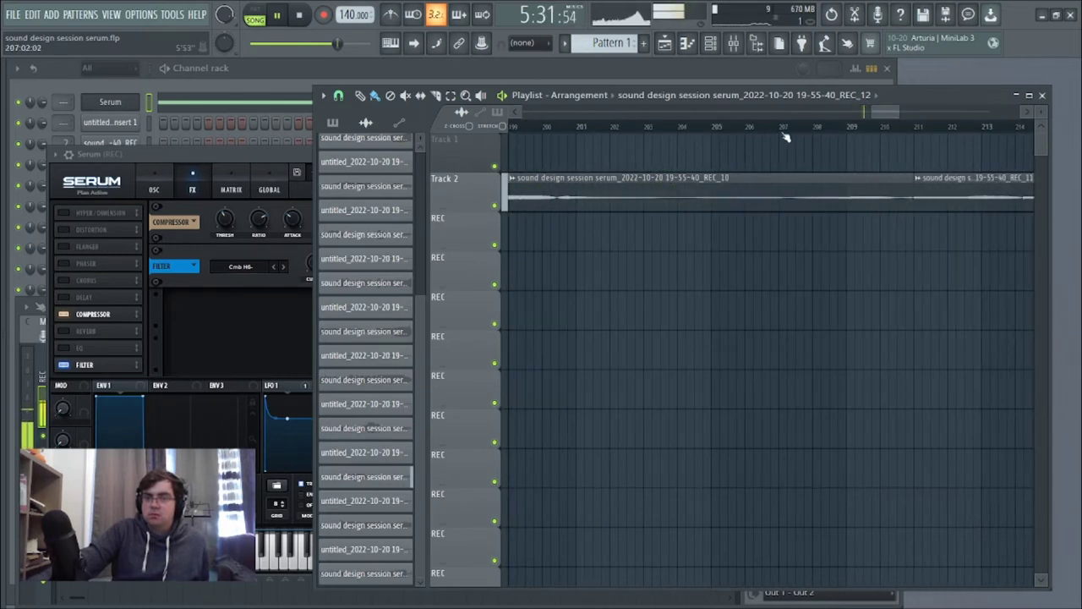
pyautogui.click(716, 127)
pyautogui.click(735, 127)
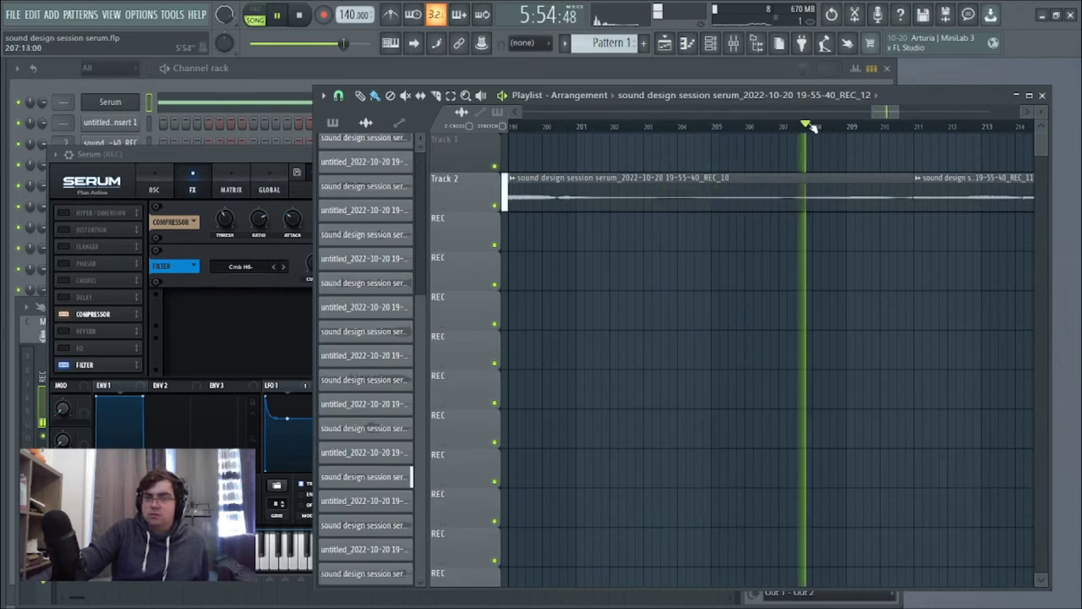
# Listen through the end of the REC_10 clip and on through REC_11, following playback to about bar 234
pyautogui.moveTo(883, 114); pyautogui.dragTo(896, 114)
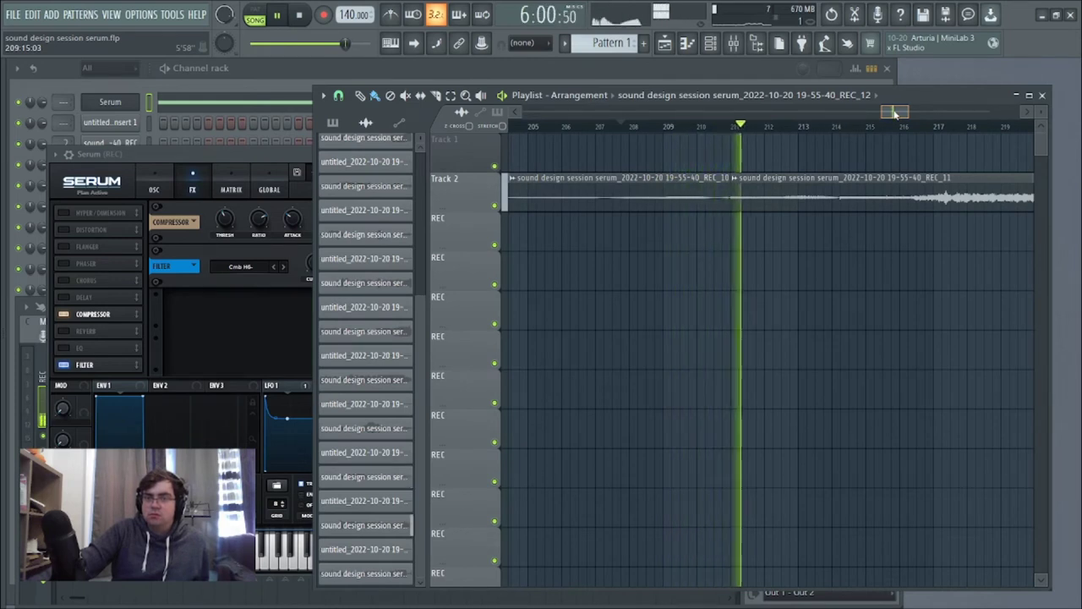
pyautogui.moveTo(895, 114); pyautogui.dragTo(899, 113)
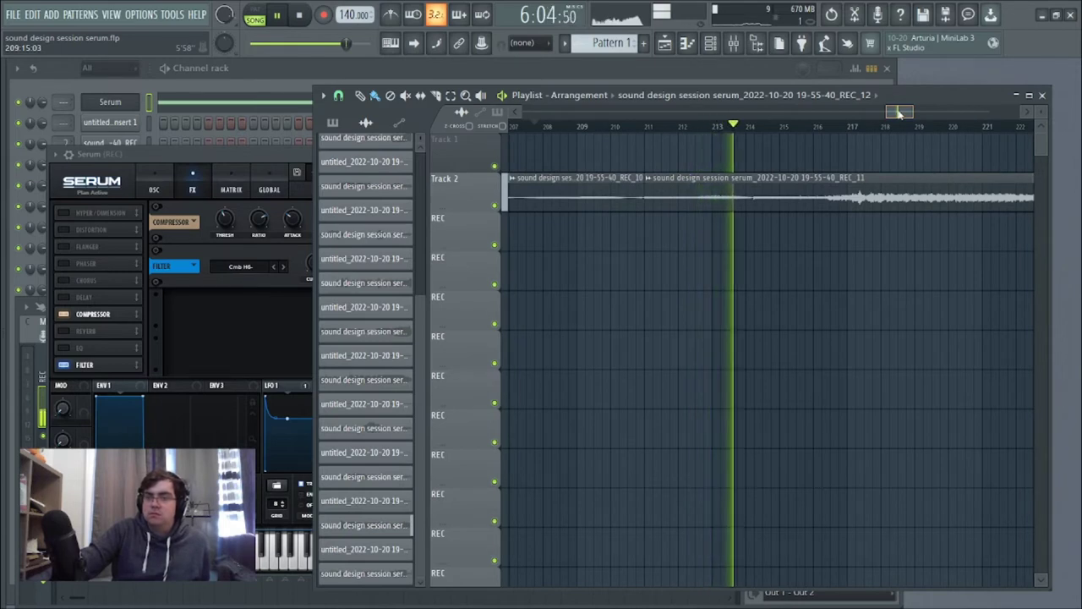
pyautogui.moveTo(899, 113); pyautogui.dragTo(908, 113)
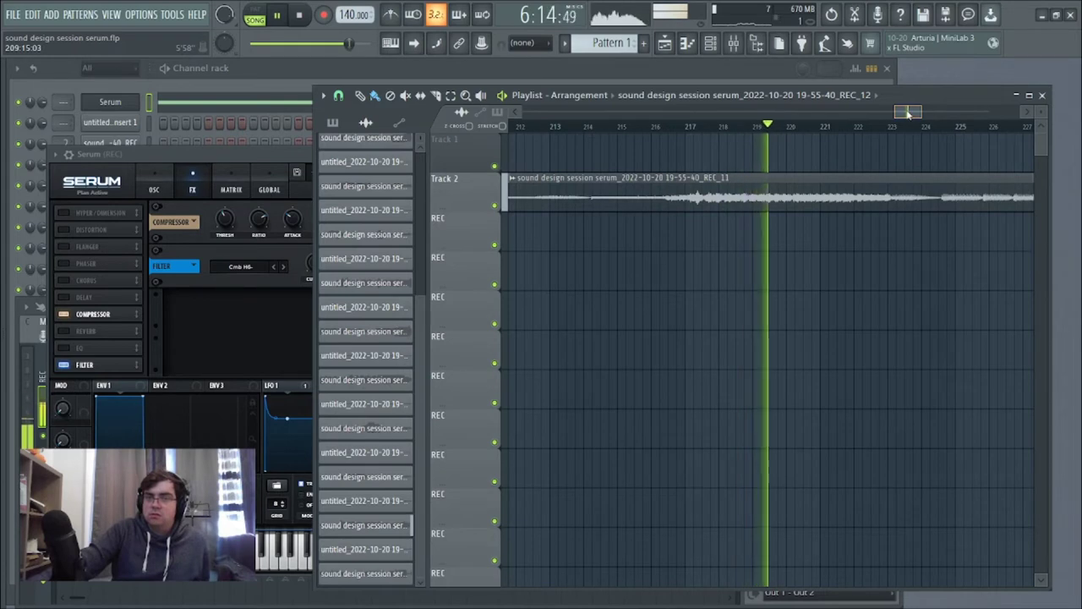
pyautogui.moveTo(907, 113); pyautogui.dragTo(915, 114)
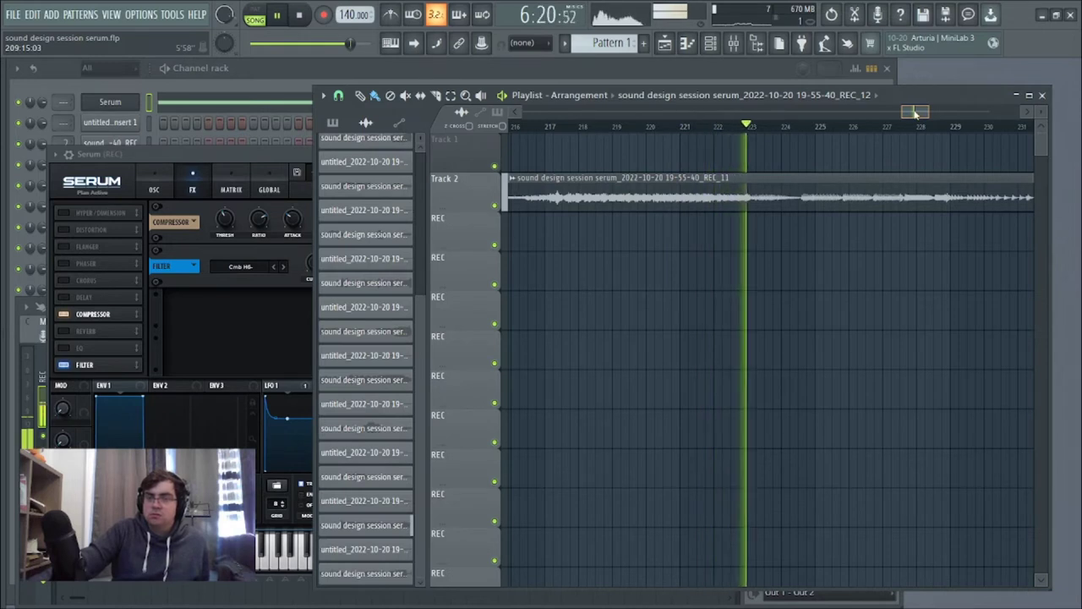
pyautogui.moveTo(915, 114); pyautogui.dragTo(923, 115)
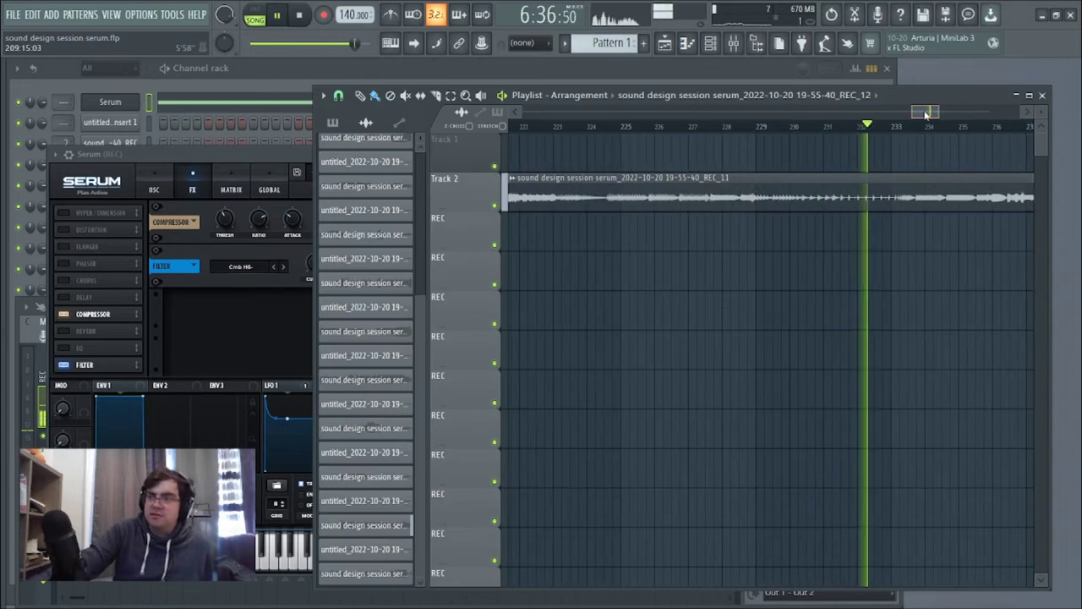
pyautogui.moveTo(925, 114); pyautogui.dragTo(935, 119)
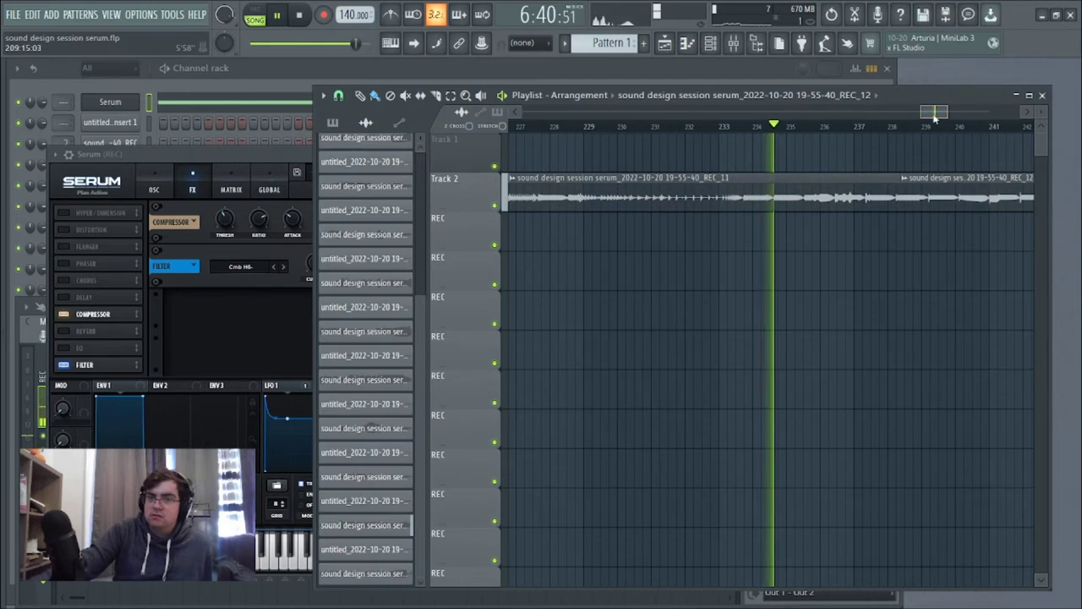
# Listen on from the end of REC_11 into the REC_12 clip, following playback to about bar 251
pyautogui.moveTo(936, 118); pyautogui.dragTo(951, 118)
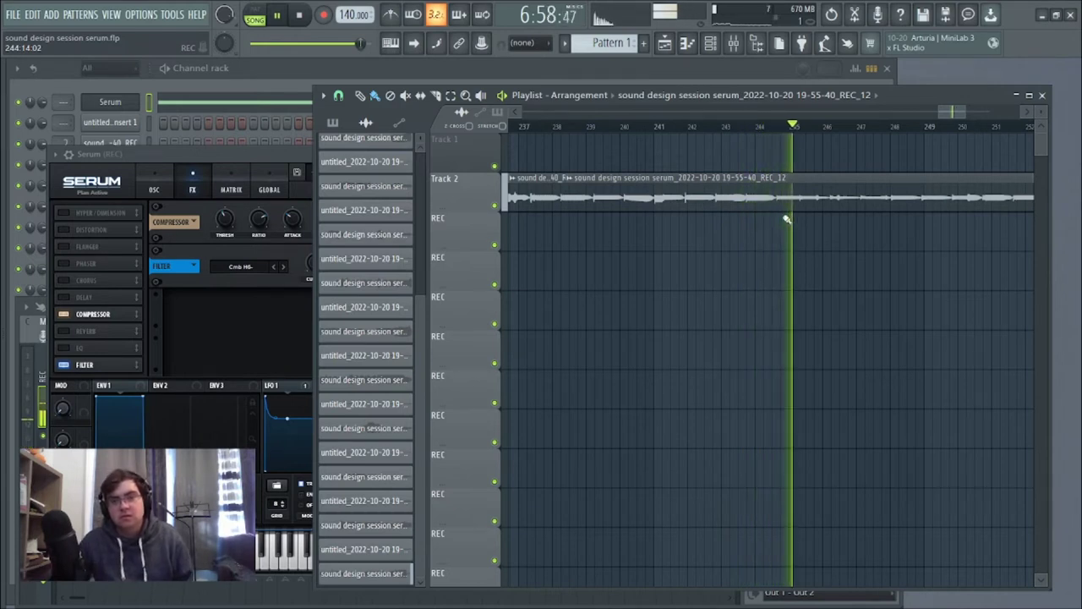
pyautogui.moveTo(953, 111); pyautogui.dragTo(959, 112)
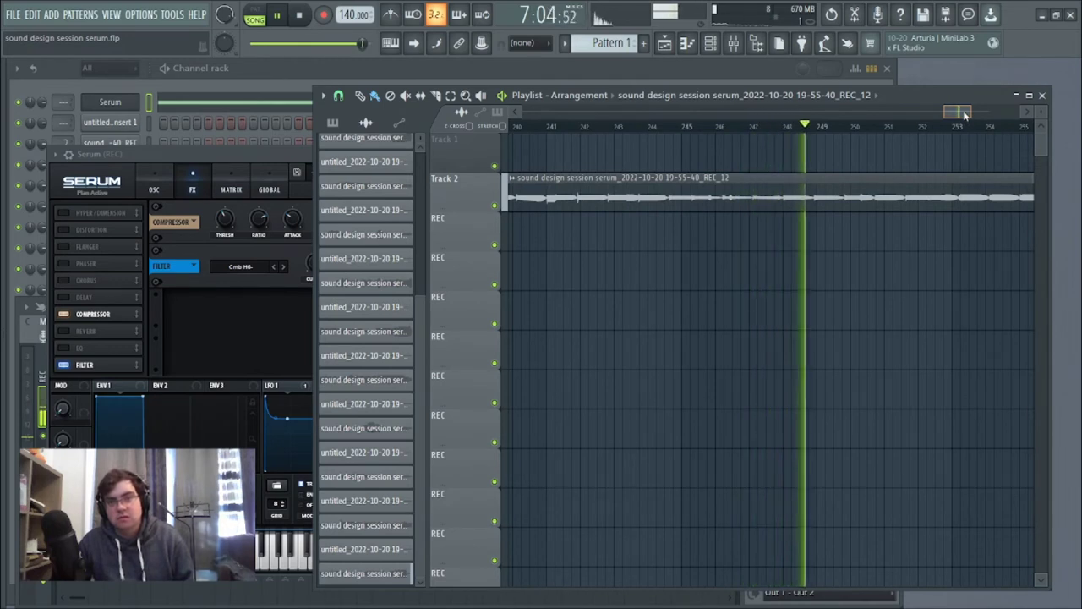
pyautogui.moveTo(966, 115); pyautogui.dragTo(983, 121)
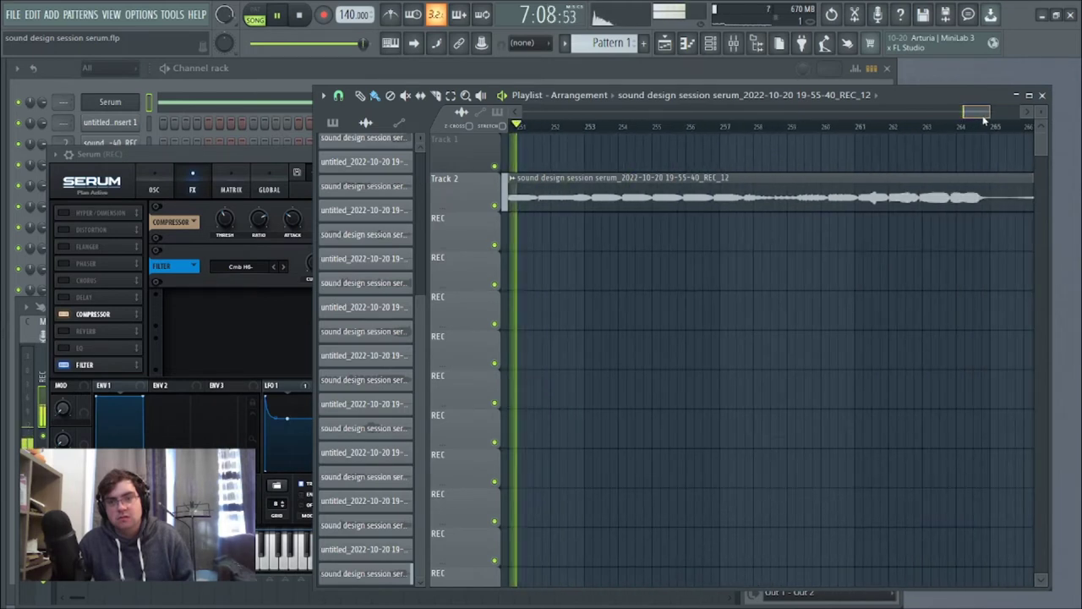